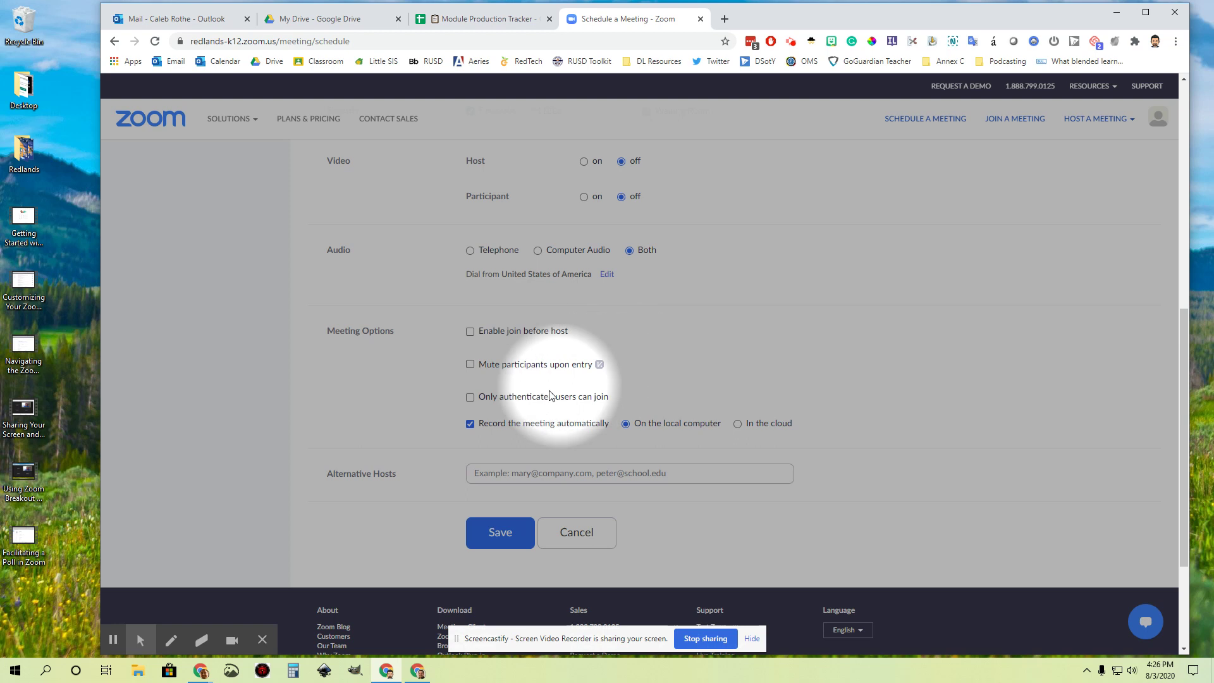
Uncheck 'Record the meeting automatically' in the meeting options.
{"action": "left_click", "coordinate": [470, 424]}
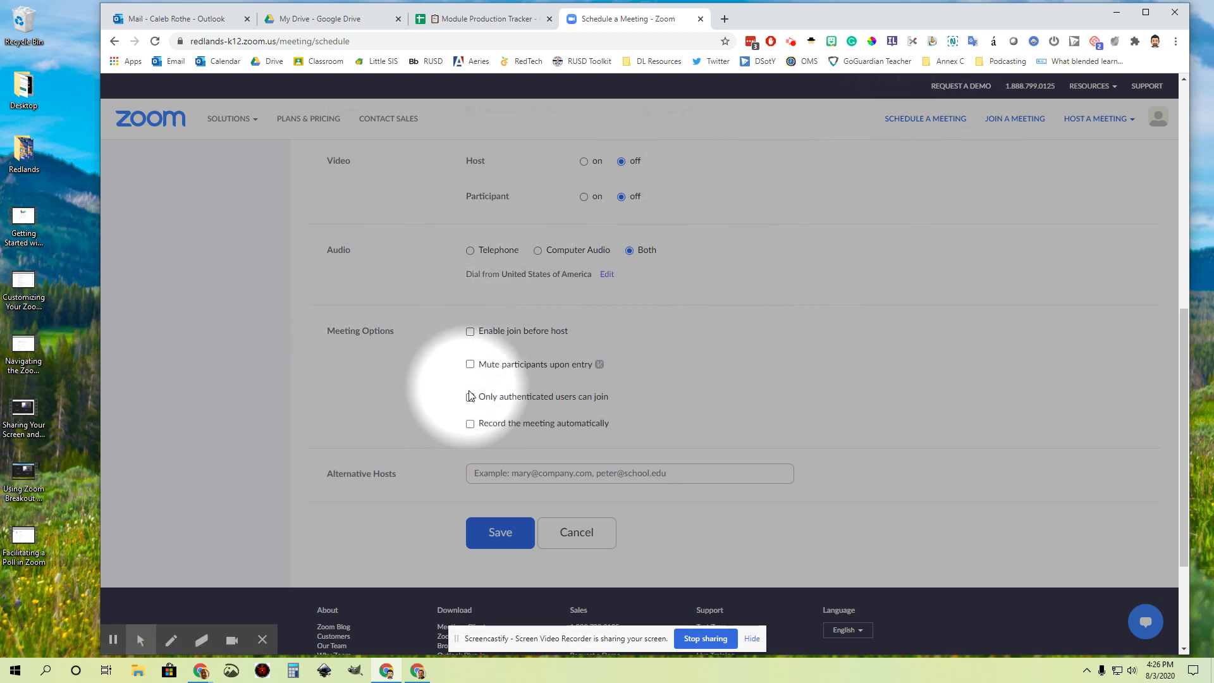
Re-enable automatic recording on the local computer and save the Period 3 meeting.
{"action": "left_click", "coordinate": [471, 425]}
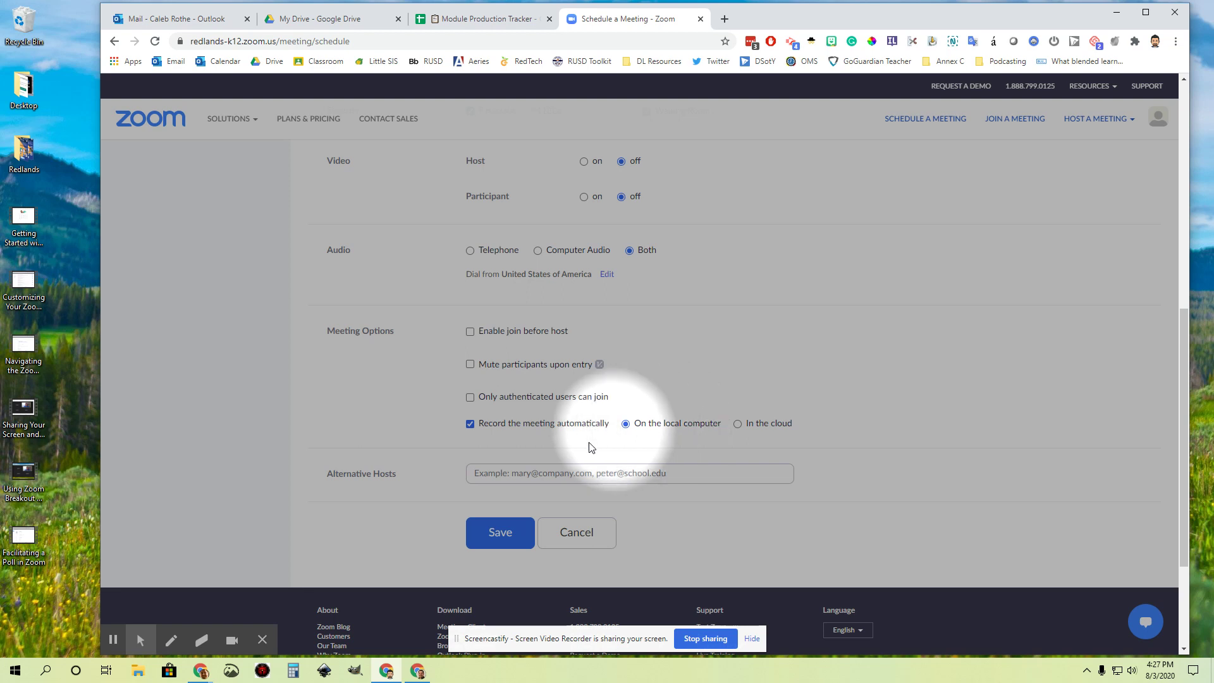
{"action": "left_click", "coordinate": [505, 534]}
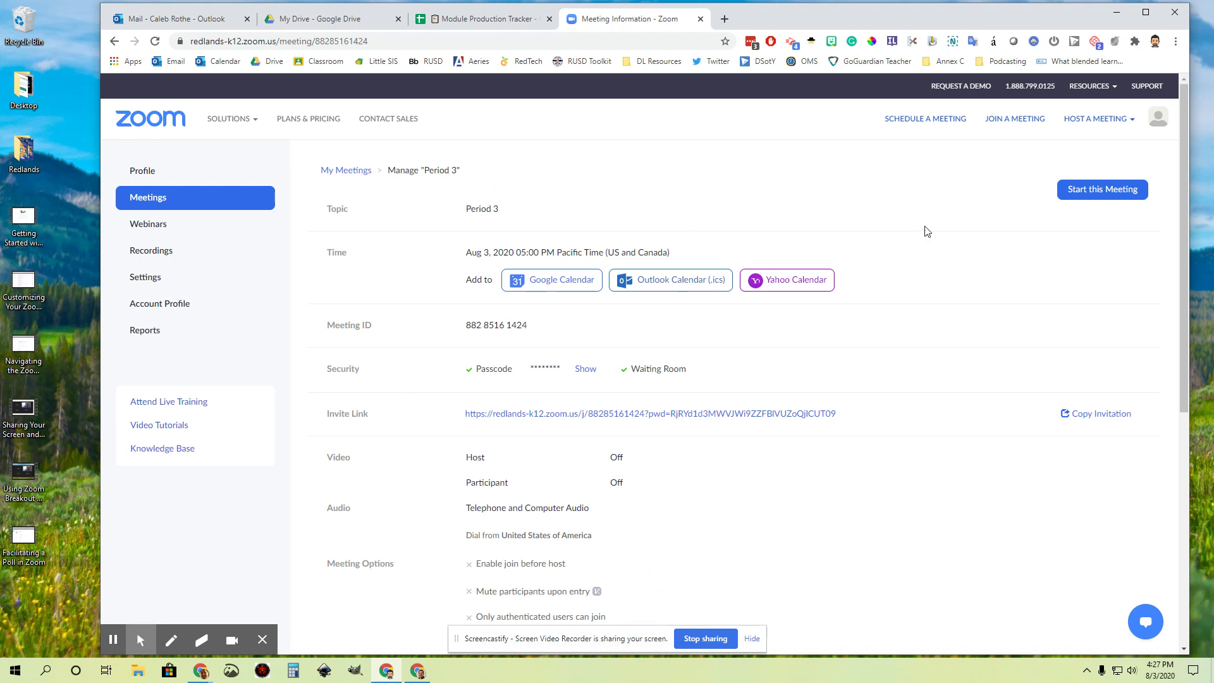
Start the Period 3 meeting in the Zoom app and join with computer audio.
{"action": "left_click", "coordinate": [1103, 194]}
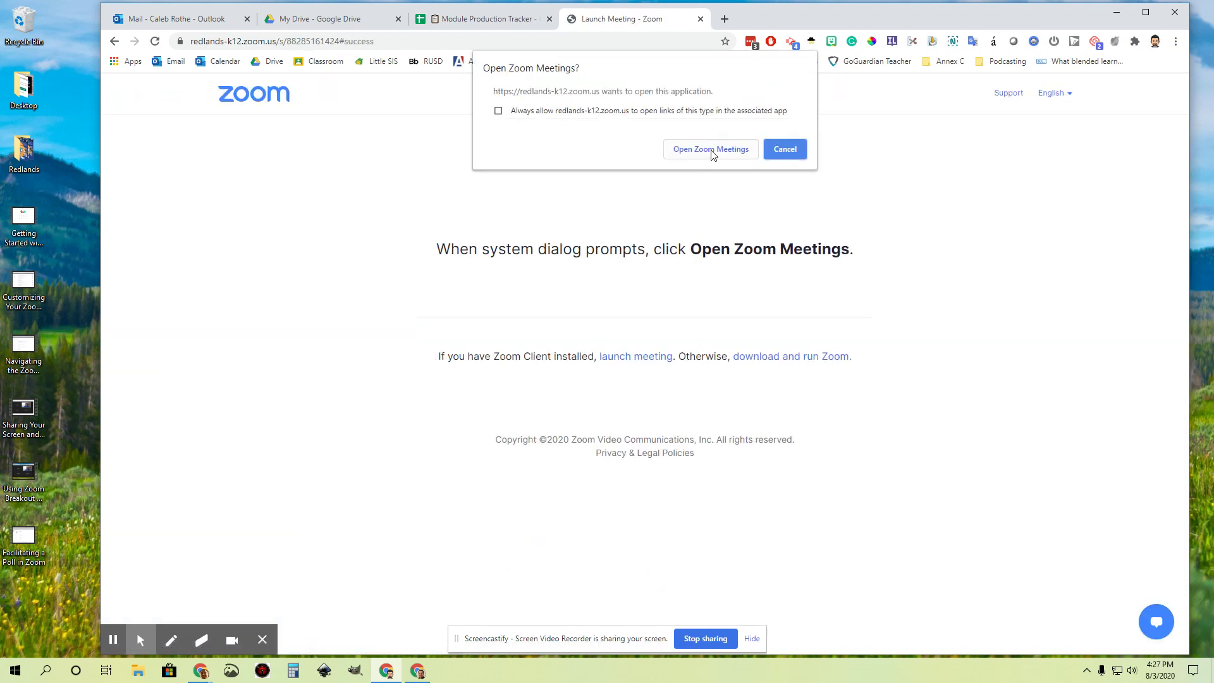
{"action": "left_click", "coordinate": [710, 150]}
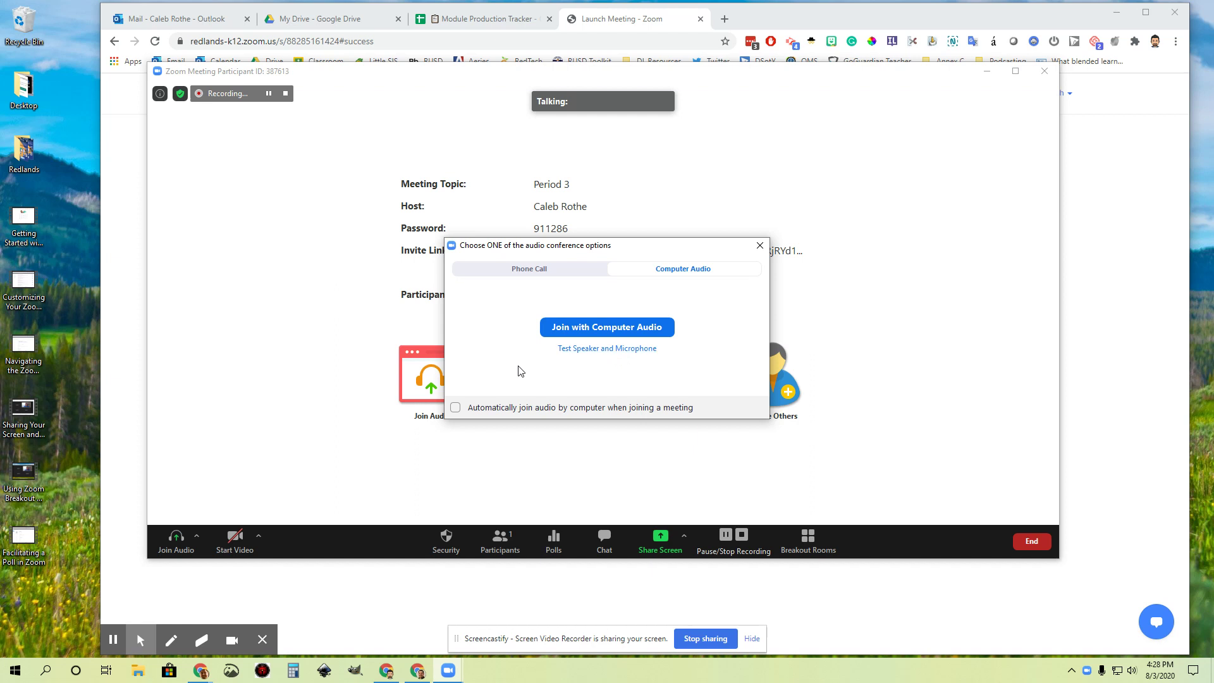
{"action": "left_click", "coordinate": [601, 327]}
Turn on video, then end the meeting for all participants.
{"action": "left_click", "coordinate": [235, 543]}
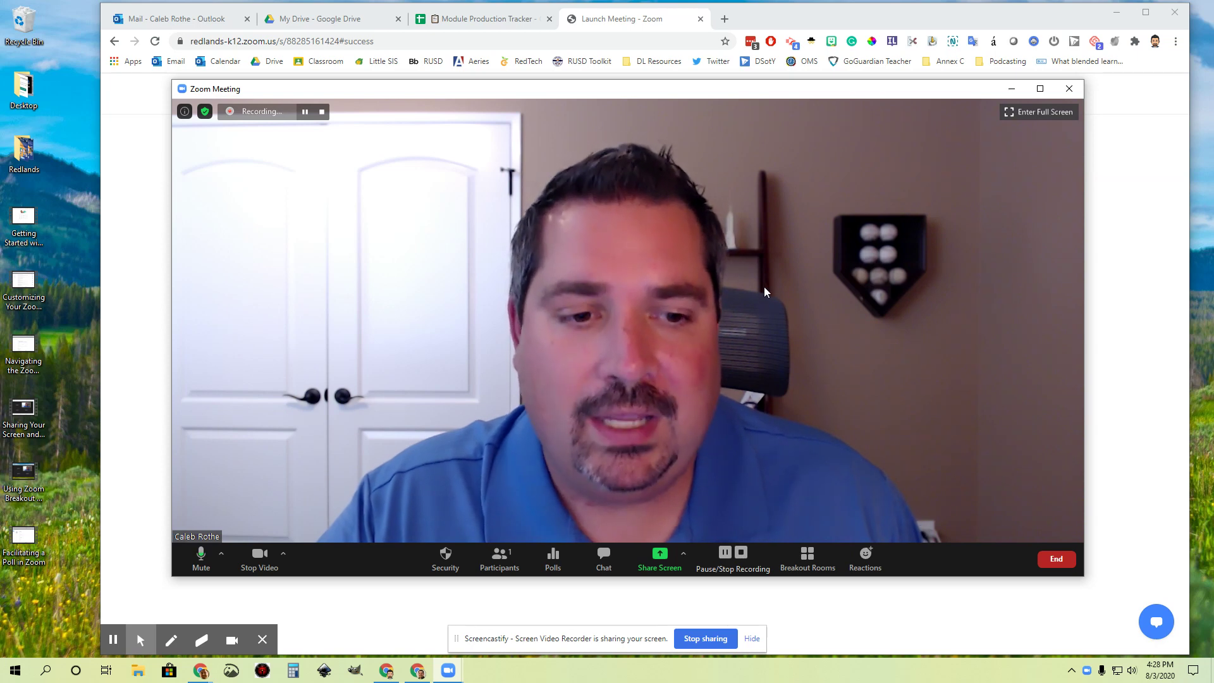
{"action": "left_click", "coordinate": [1053, 559]}
{"action": "left_click", "coordinate": [1002, 496]}
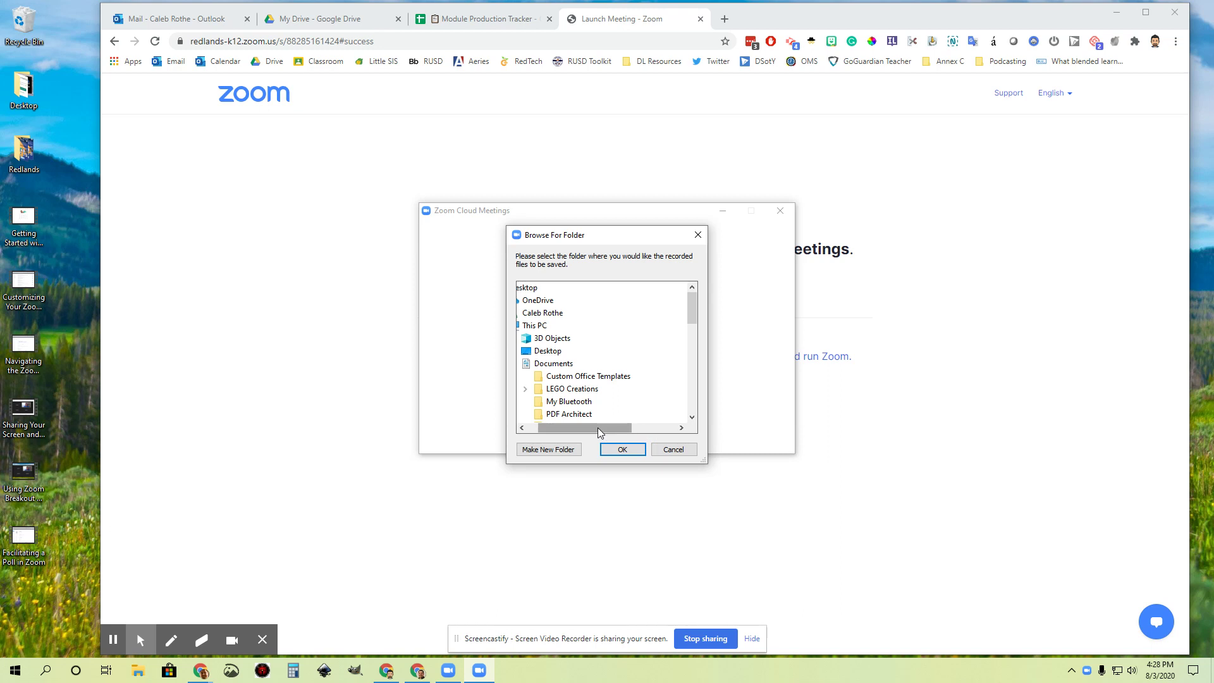
Scroll the folder tree down to Documents > Zoom and the new 2020-08-03 Period 3 folder.
{"action": "left_click_drag", "start_coordinate": [597, 428], "coordinate": [569, 427]}
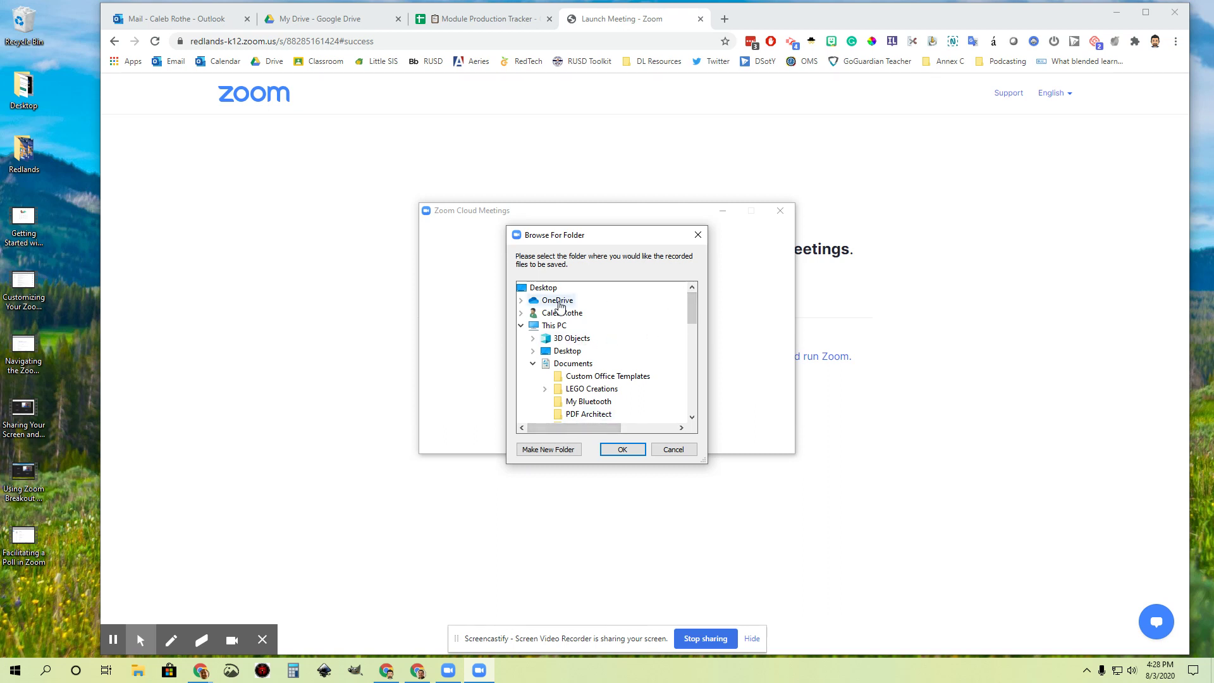
{"action": "mouse_move", "coordinate": [695, 305]}
{"action": "left_mouse_down"}
{"action": "mouse_move", "coordinate": [693, 394]}
{"action": "mouse_move", "coordinate": [692, 296]}
{"action": "left_mouse_up"}
{"action": "left_click_drag", "start_coordinate": [692, 303], "coordinate": [692, 311]}
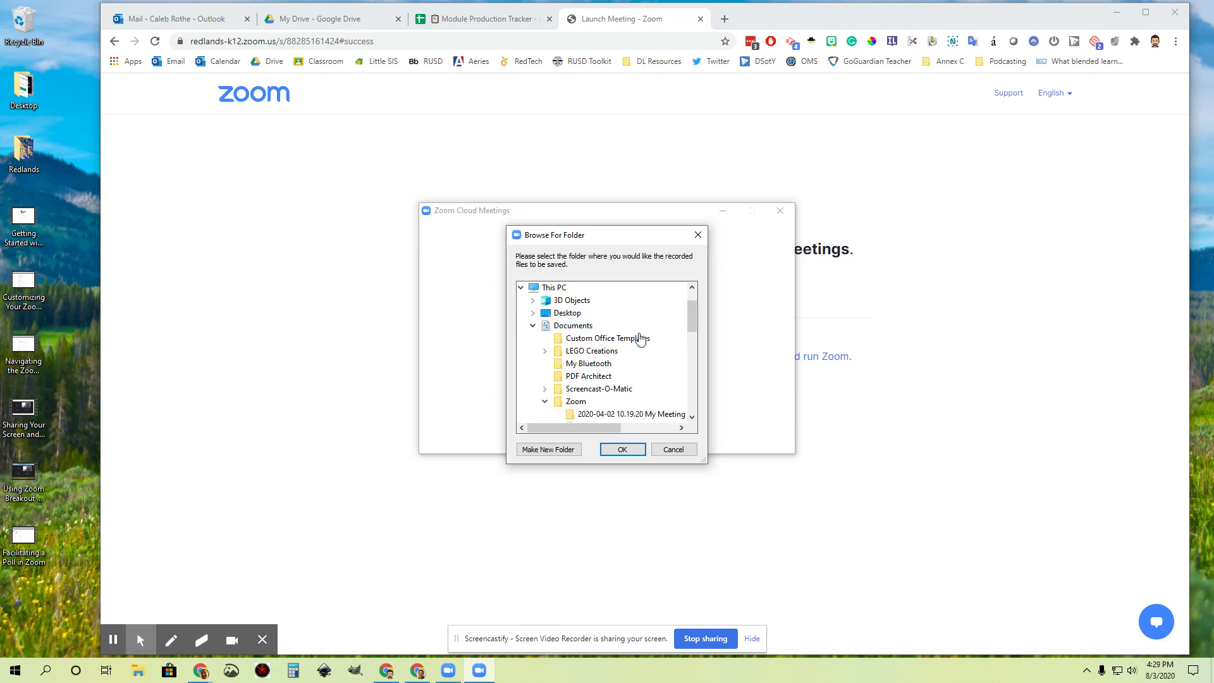
{"action": "left_click_drag", "start_coordinate": [692, 319], "coordinate": [690, 325]}
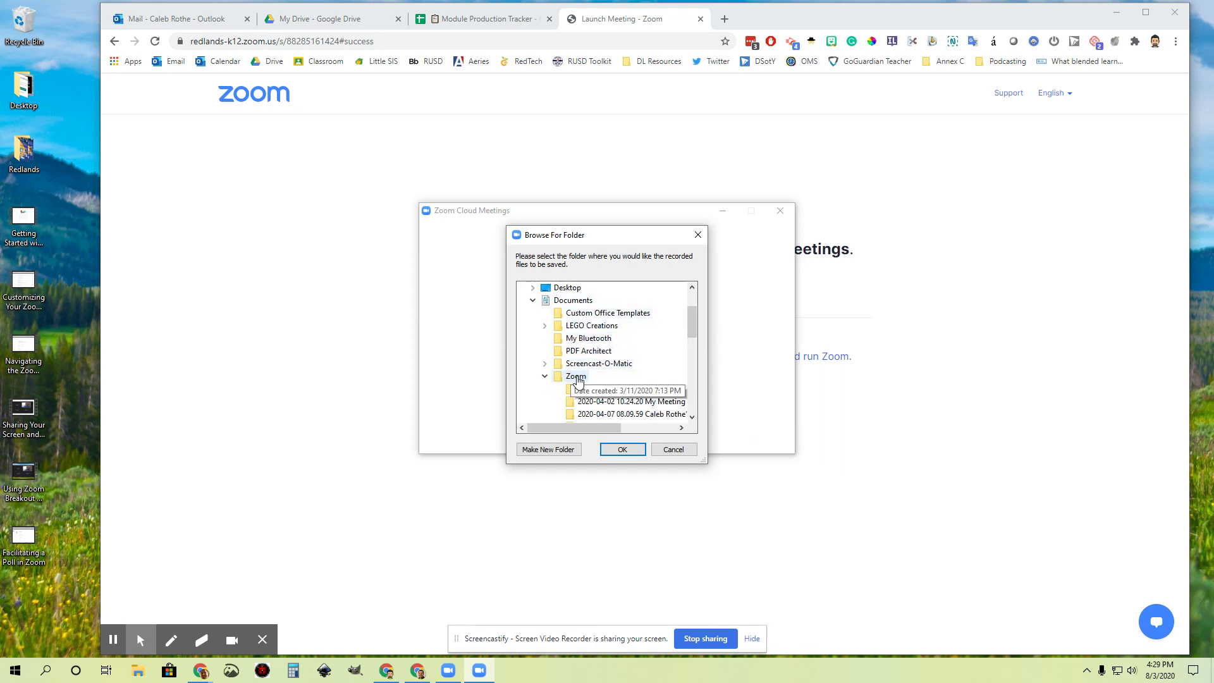
{"action": "left_click_drag", "start_coordinate": [693, 323], "coordinate": [696, 345]}
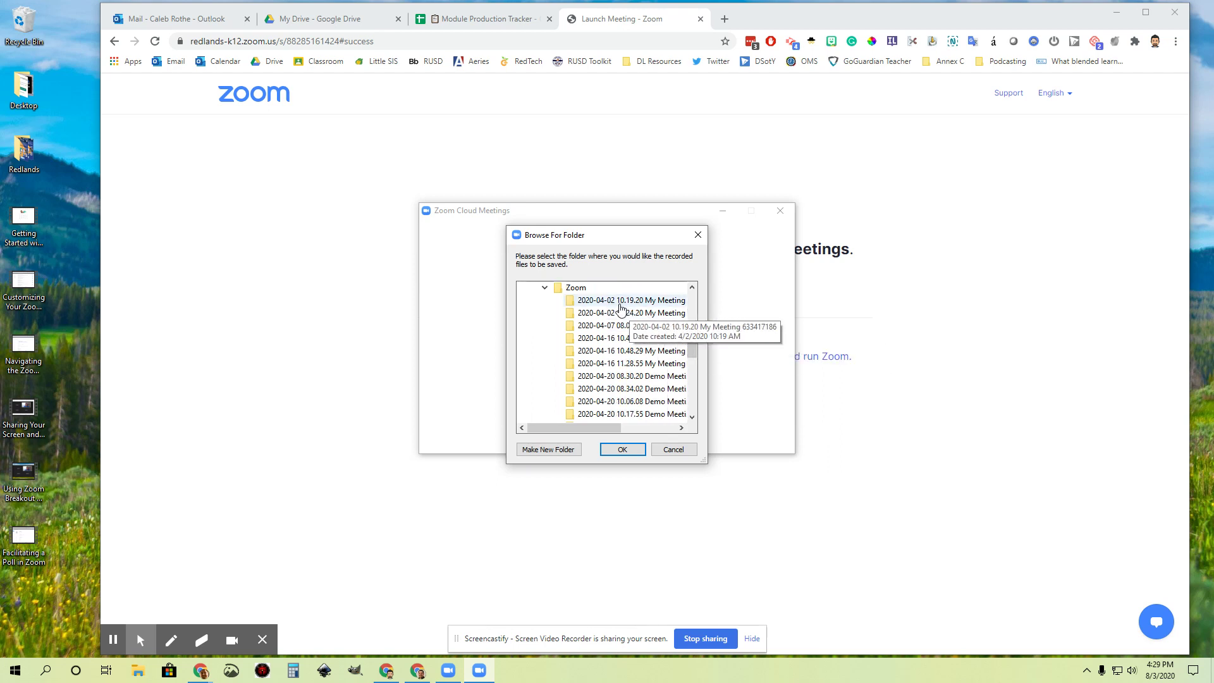
{"action": "left_click_drag", "start_coordinate": [692, 347], "coordinate": [696, 376]}
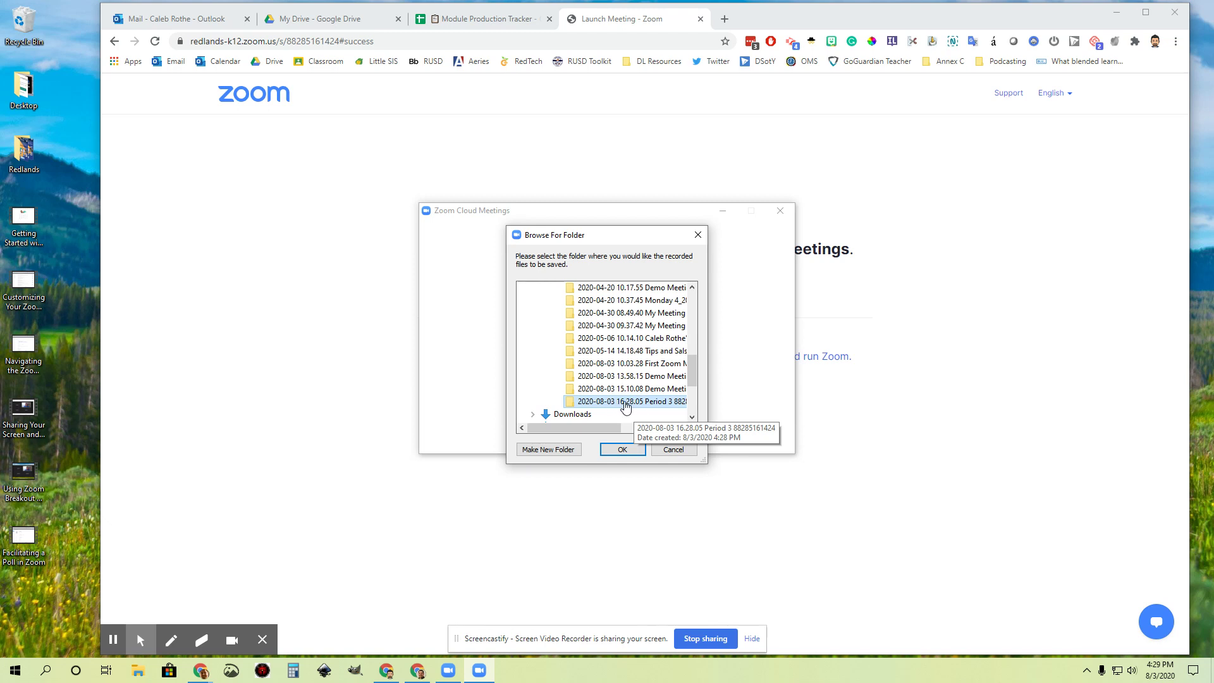
Select the 2020-08-03 Period 3 folder as the recording's save location and confirm.
{"action": "left_click", "coordinate": [622, 450]}
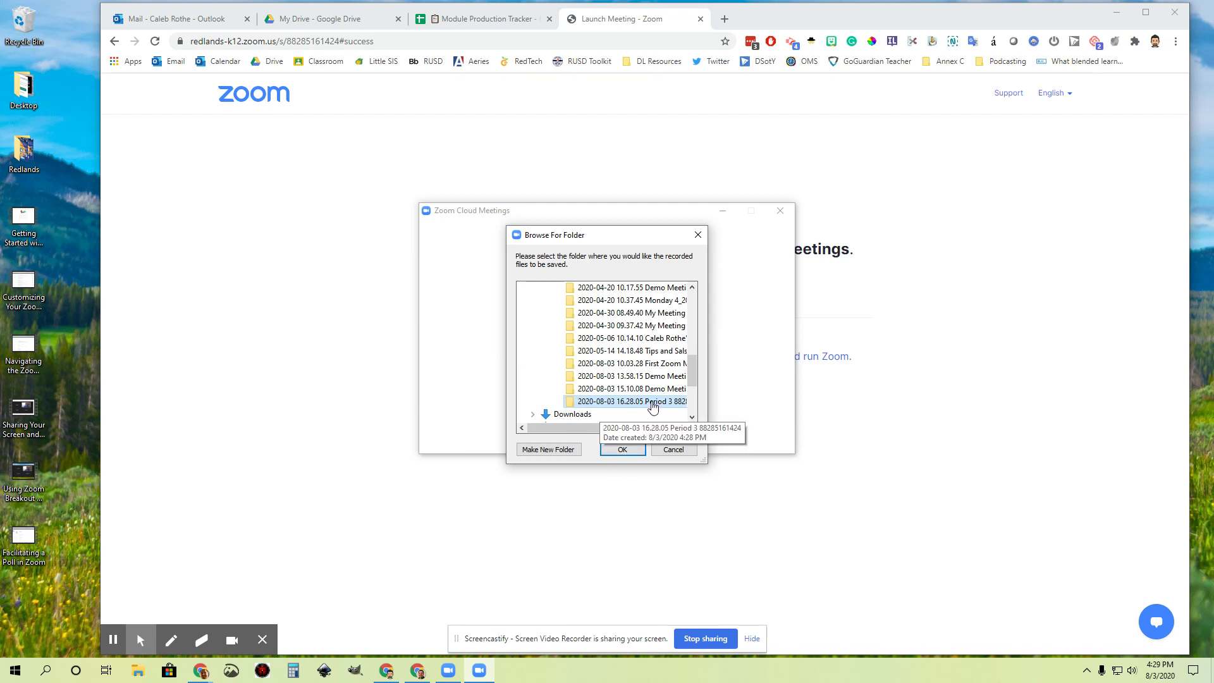
{"action": "left_click_drag", "start_coordinate": [691, 372], "coordinate": [693, 307]}
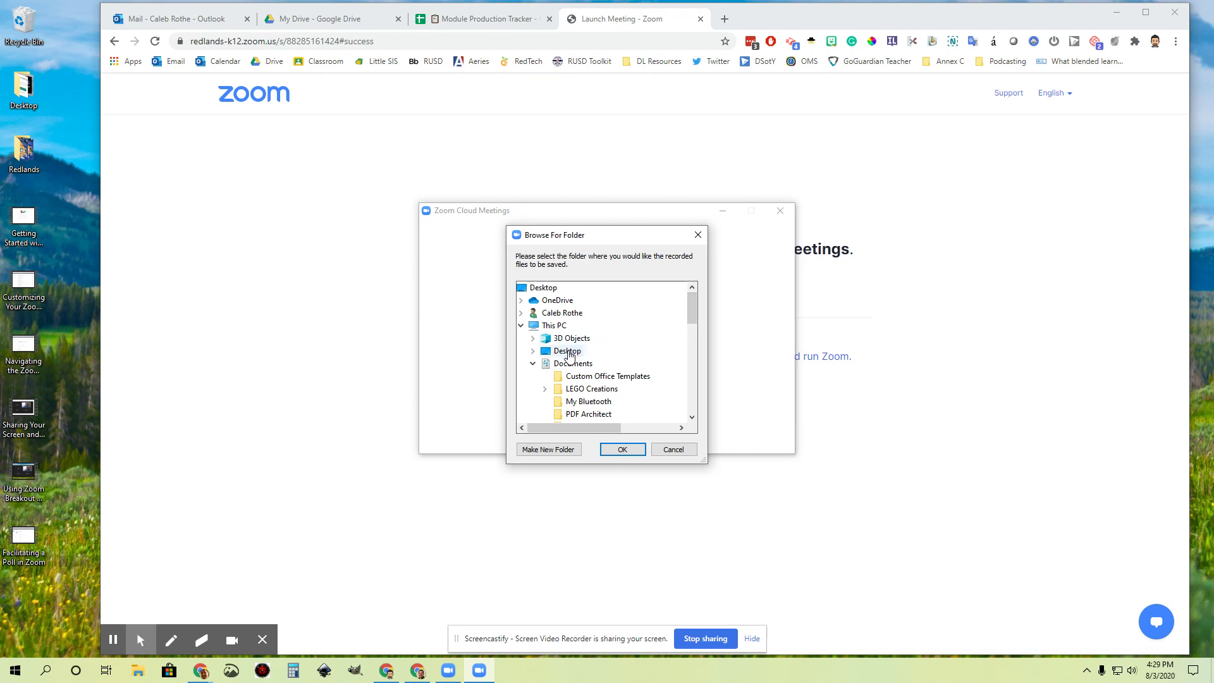
{"action": "left_click", "coordinate": [568, 352]}
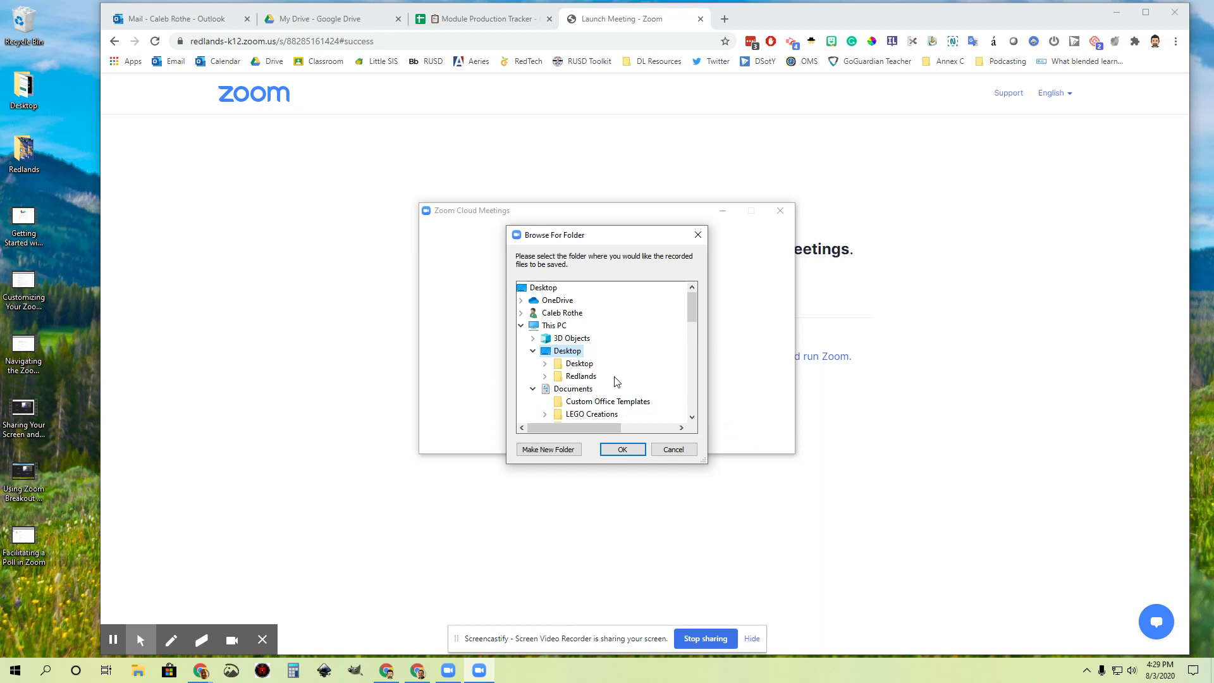
{"action": "left_click", "coordinate": [533, 351]}
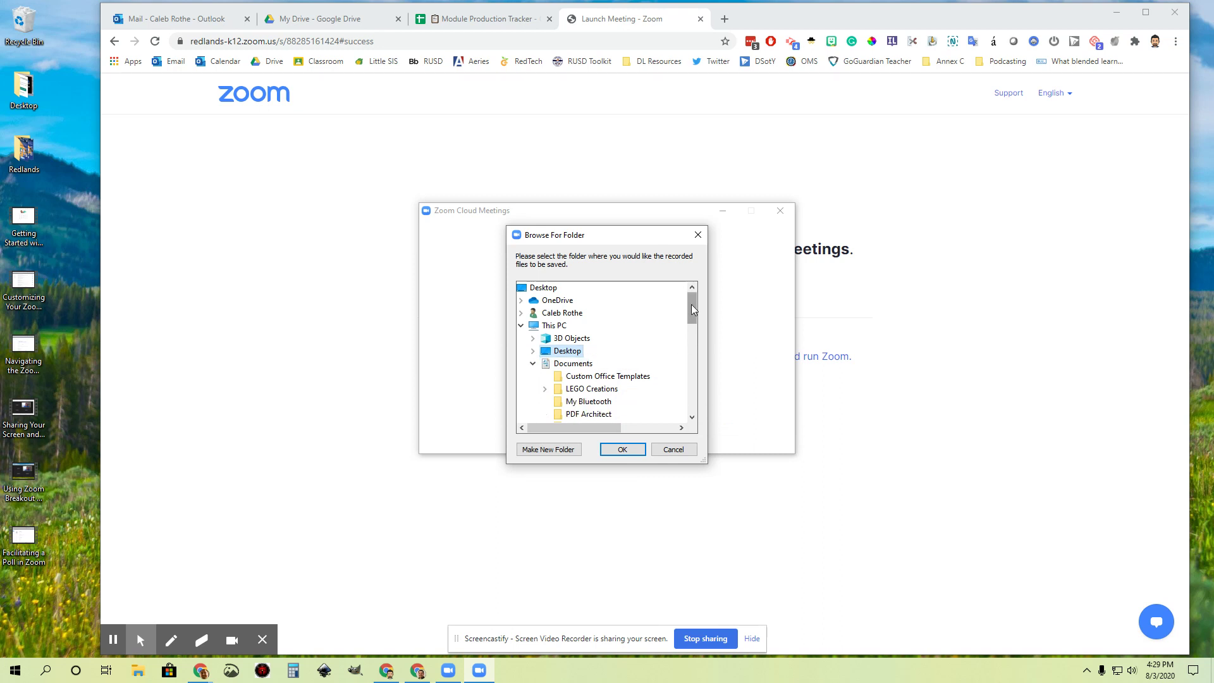
{"action": "left_click_drag", "start_coordinate": [691, 305], "coordinate": [711, 366]}
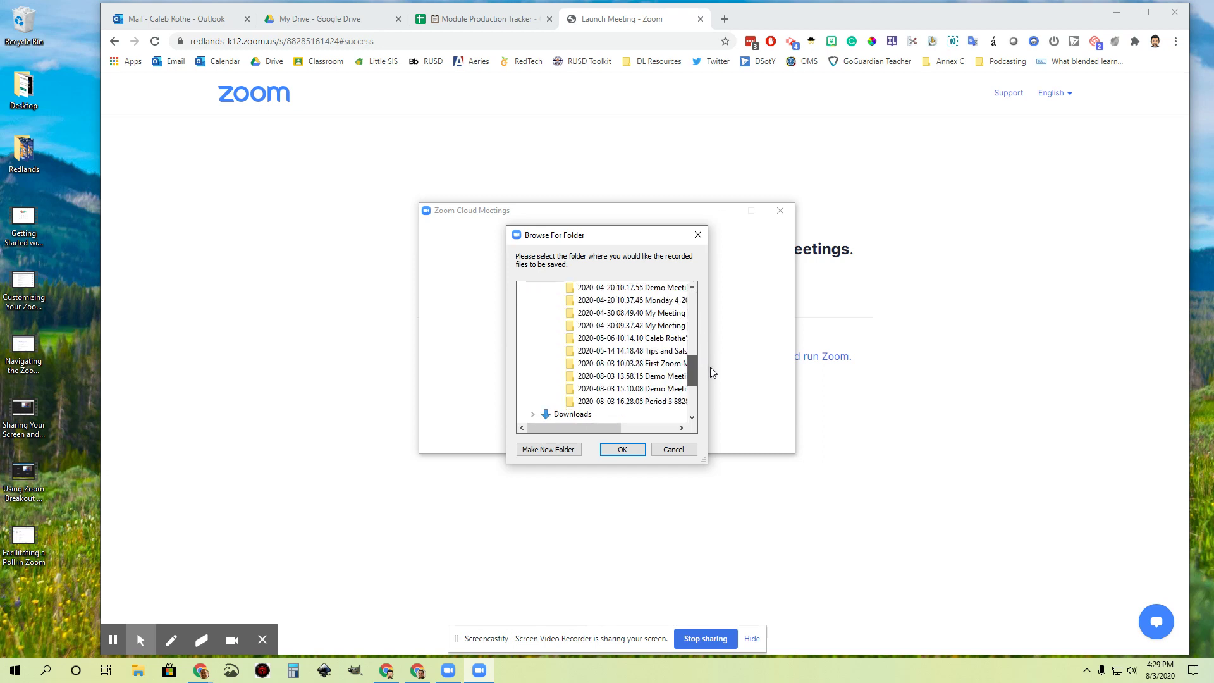
{"action": "left_click", "coordinate": [629, 401]}
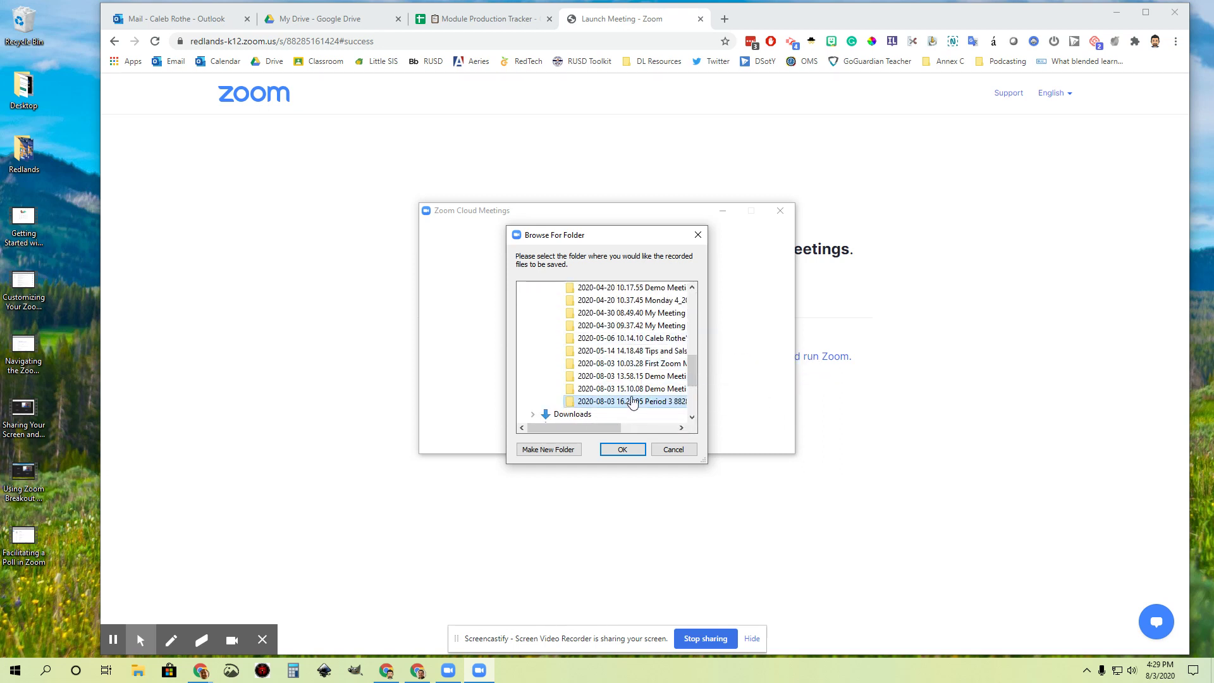
{"action": "left_click", "coordinate": [620, 455]}
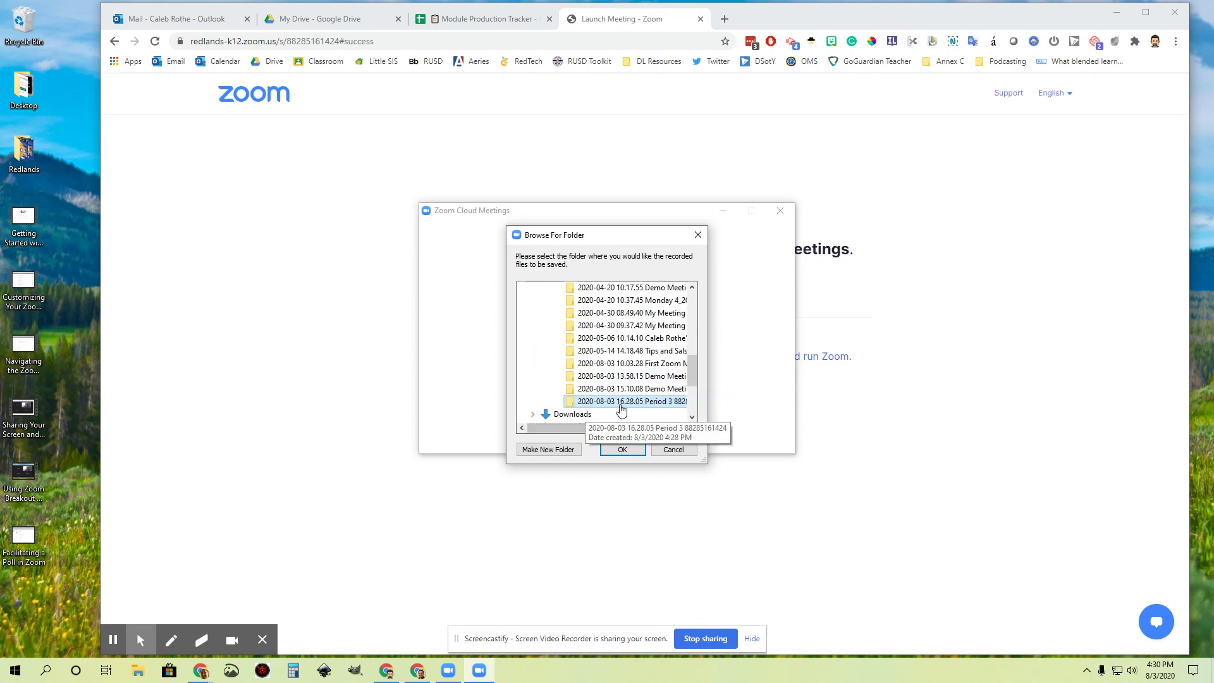
Confirm the save folder again, close the Zoom window and switch to File Explorer.
{"action": "left_click", "coordinate": [622, 453]}
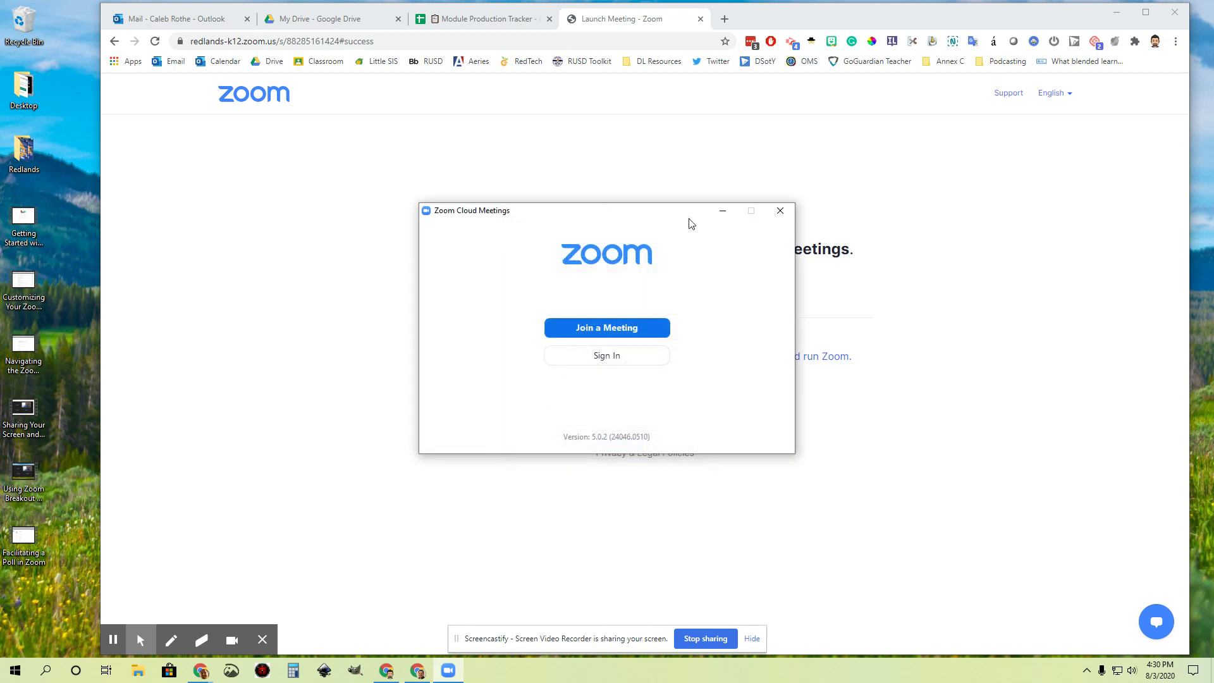
{"action": "left_click", "coordinate": [780, 214]}
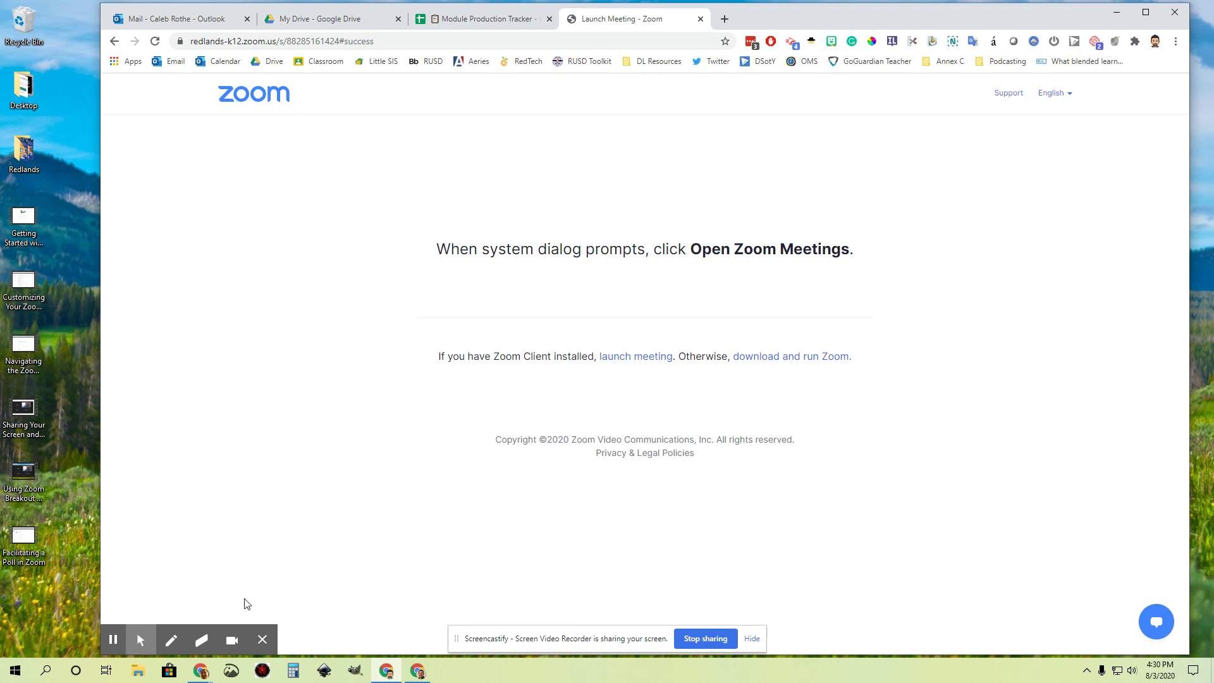
{"action": "left_click", "coordinate": [139, 672]}
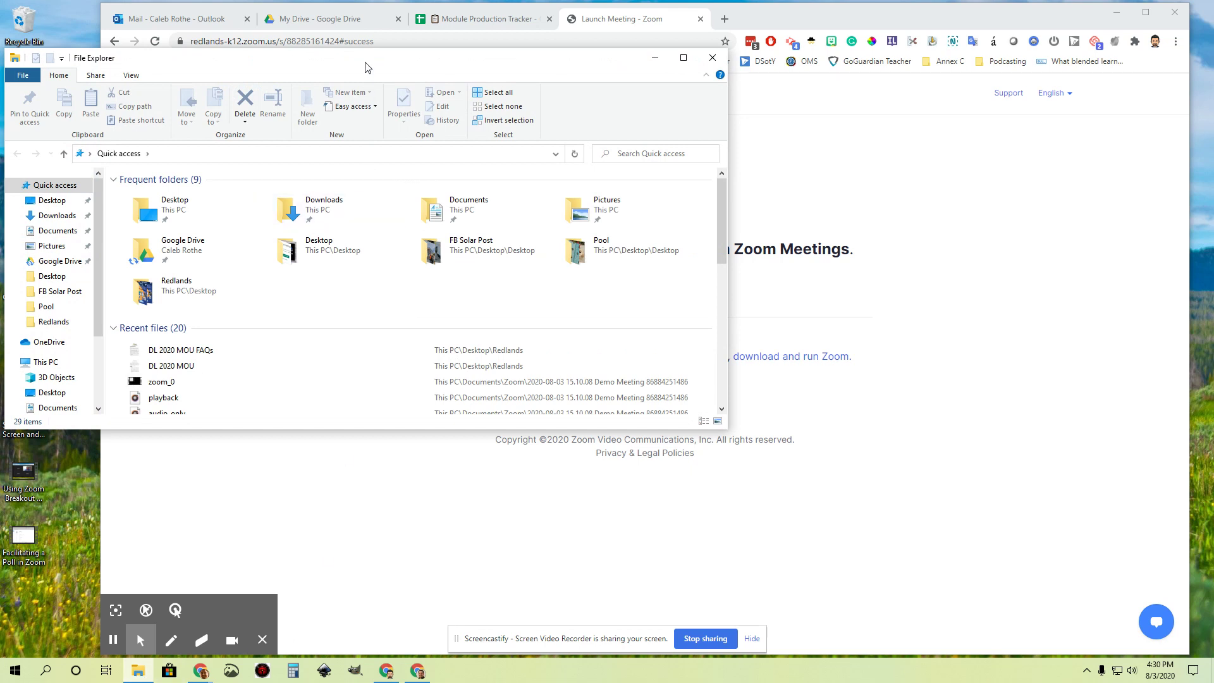
Open Documents > Zoom and the 2020-08-03 16.28.05 Period 3 recording folder.
{"action": "left_click_drag", "start_coordinate": [367, 67], "coordinate": [686, 99]}
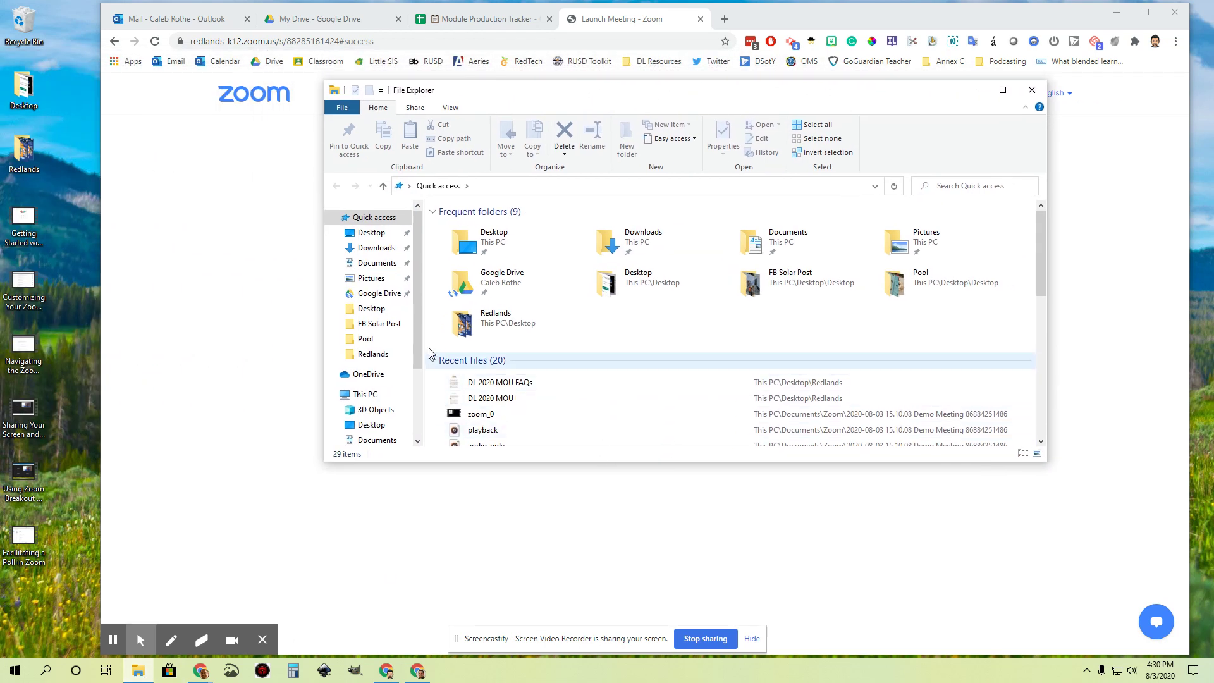
{"action": "left_click", "coordinate": [375, 267]}
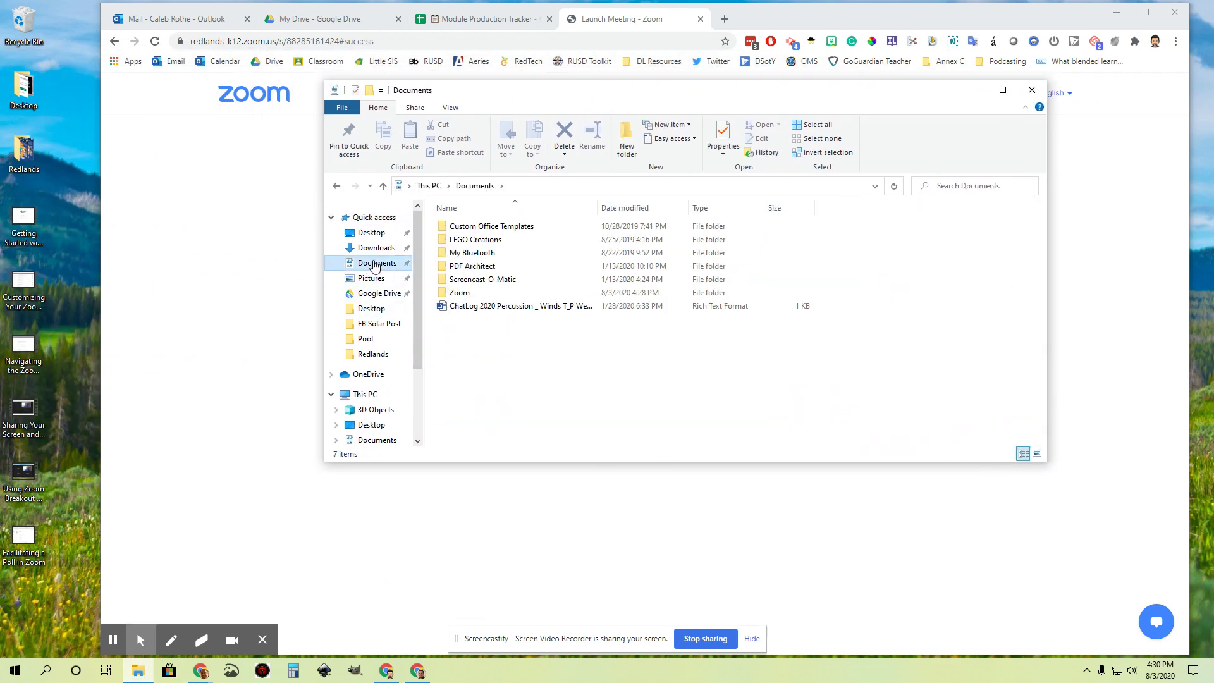
{"action": "double_click", "coordinate": [462, 294]}
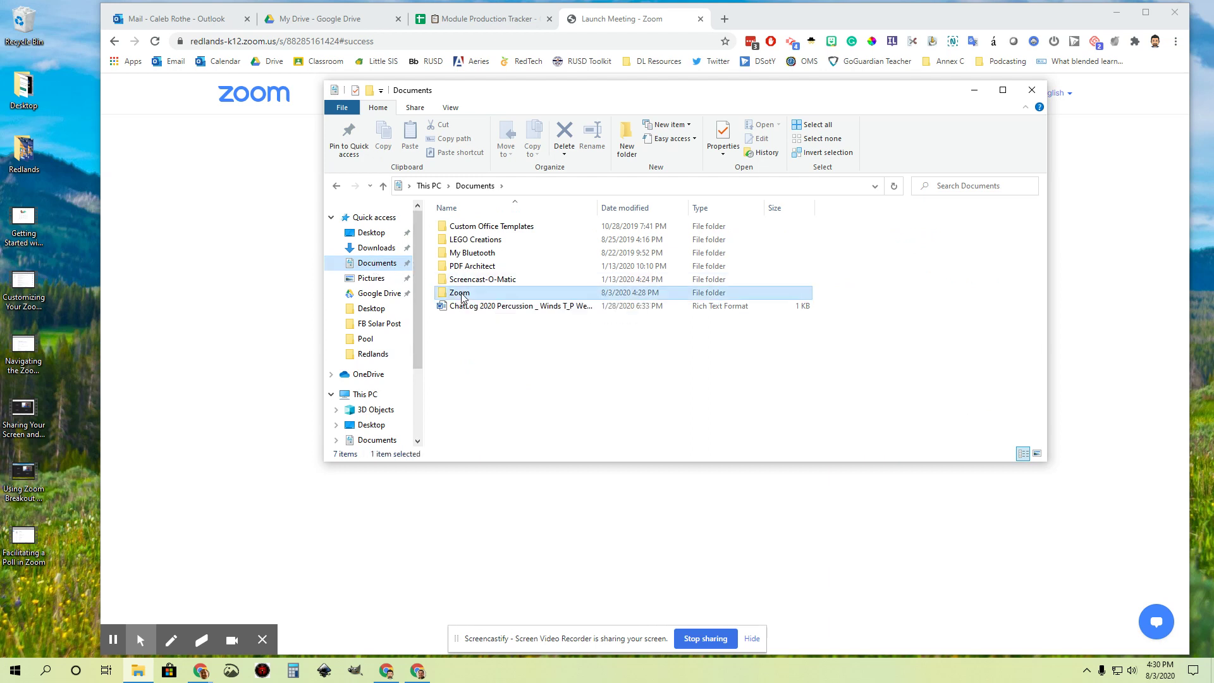
{"action": "left_click_drag", "start_coordinate": [1037, 237], "coordinate": [1037, 301]}
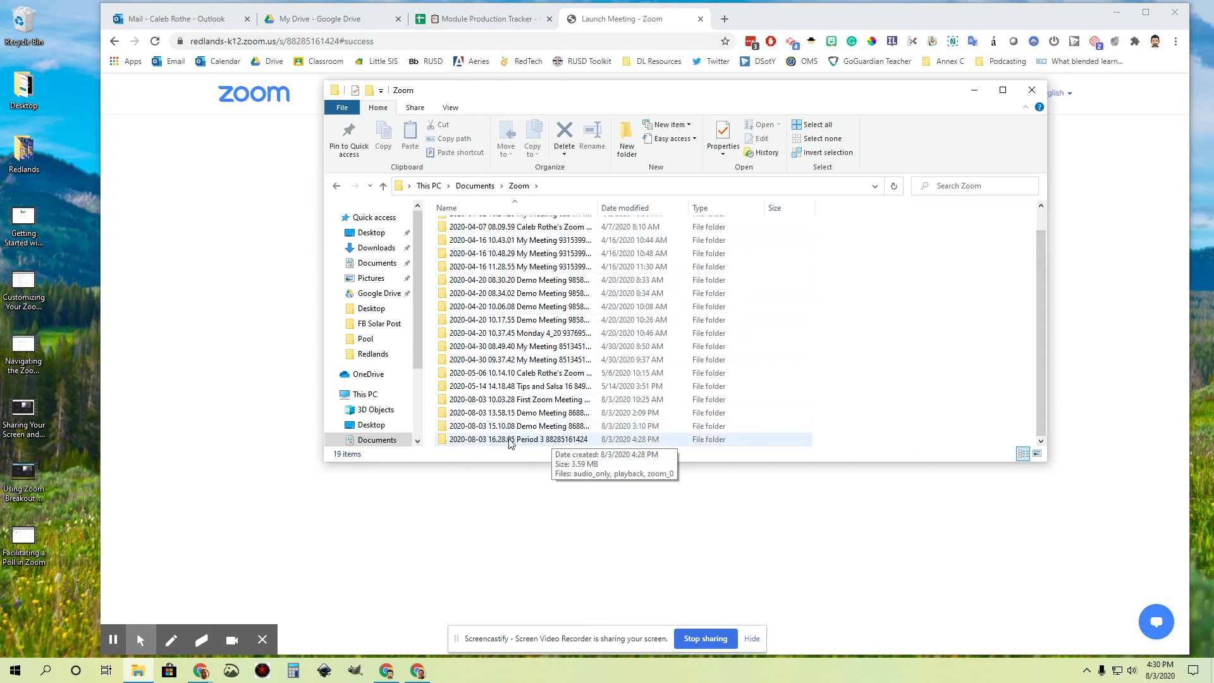
{"action": "left_click", "coordinate": [536, 441]}
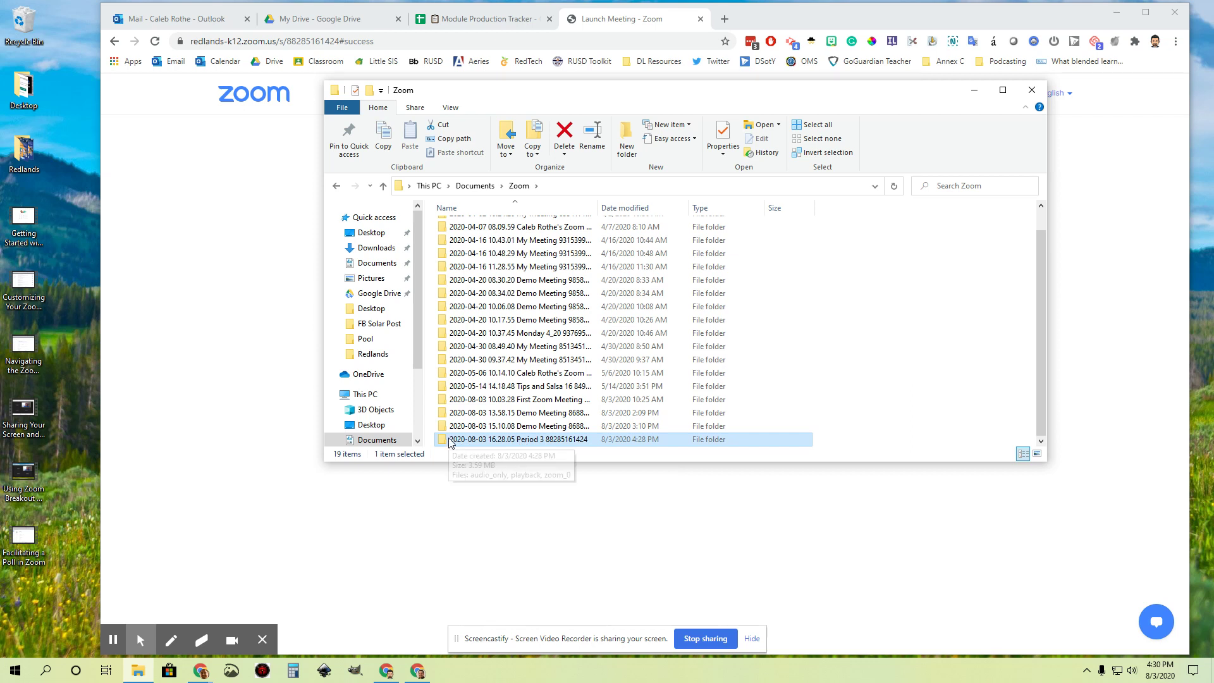
{"action": "double_click", "coordinate": [539, 440]}
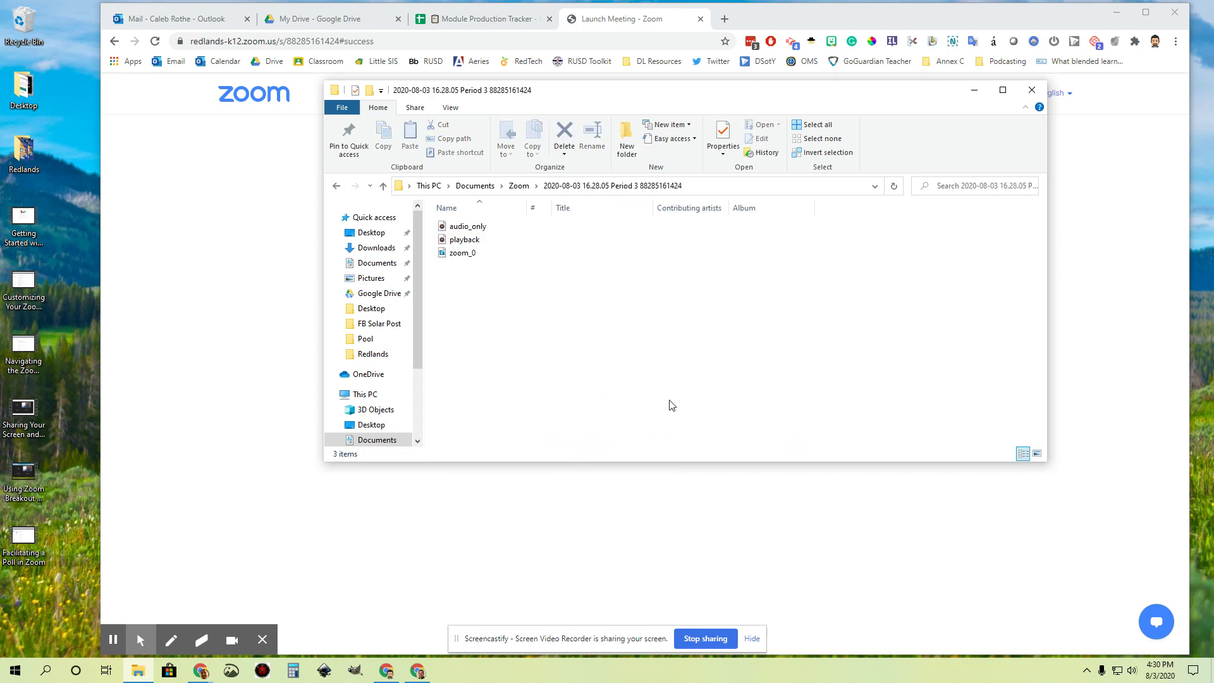
{"action": "left_click_drag", "start_coordinate": [665, 99], "coordinate": [644, 107]}
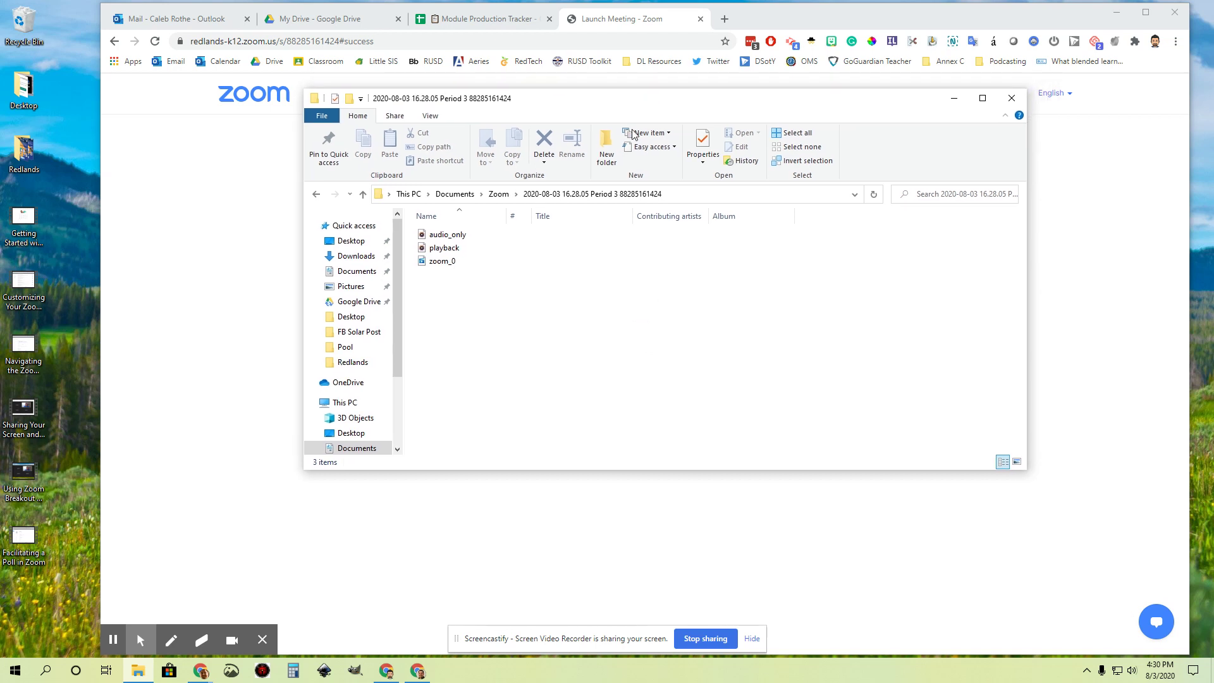
{"action": "left_click", "coordinate": [446, 238]}
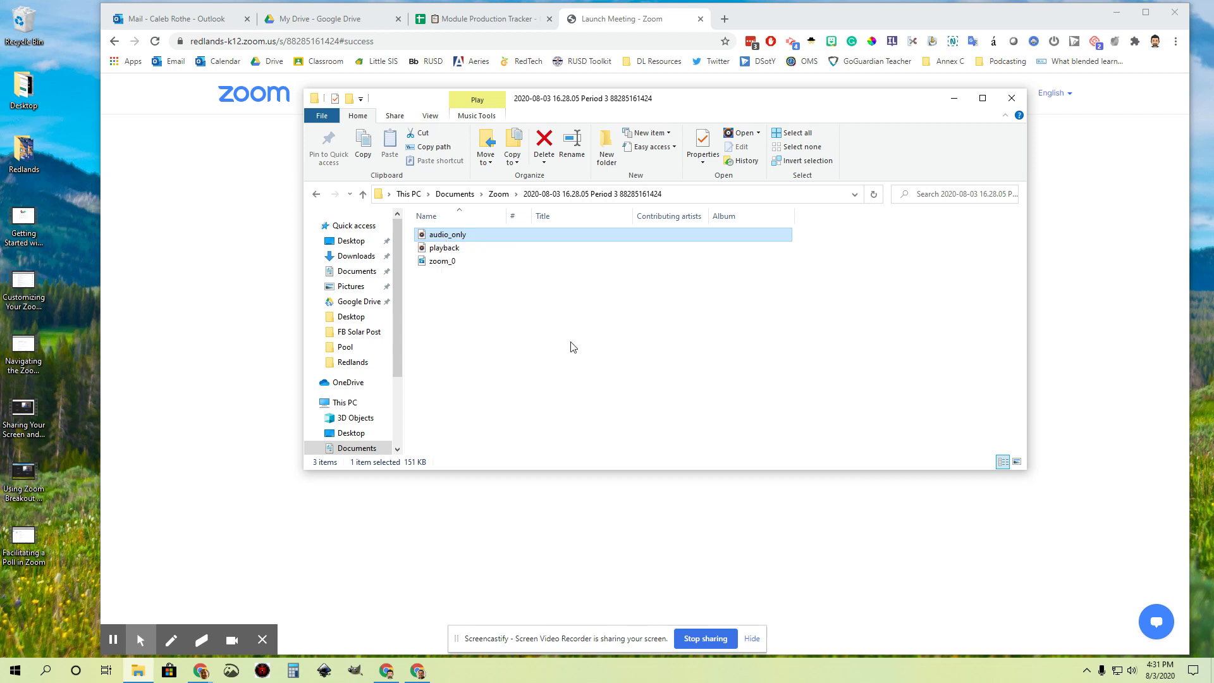
{"action": "left_click", "coordinate": [435, 265]}
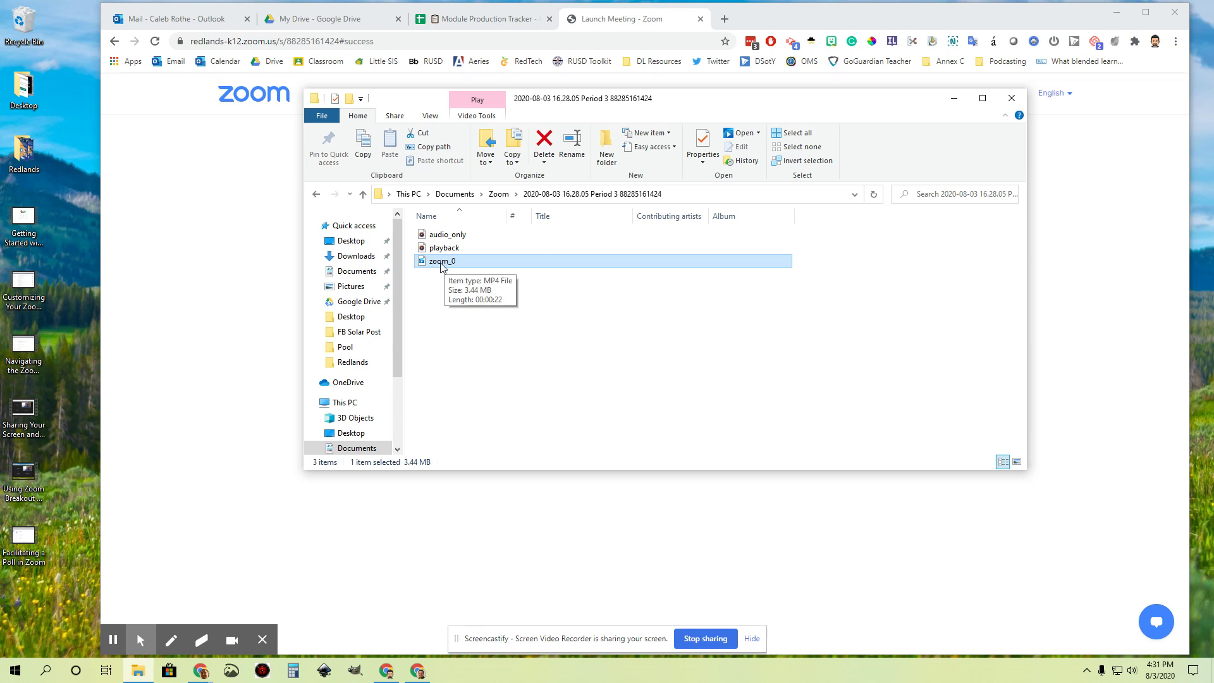
{"action": "left_click", "coordinate": [442, 234]}
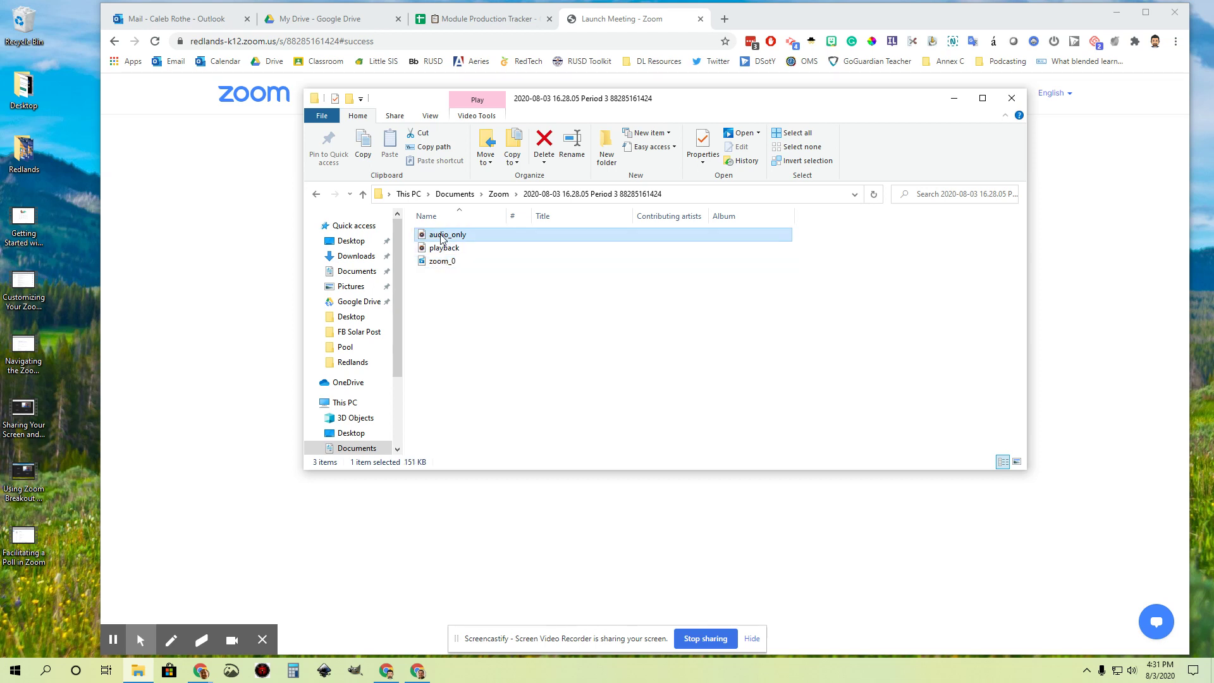
{"action": "left_click", "coordinate": [443, 262]}
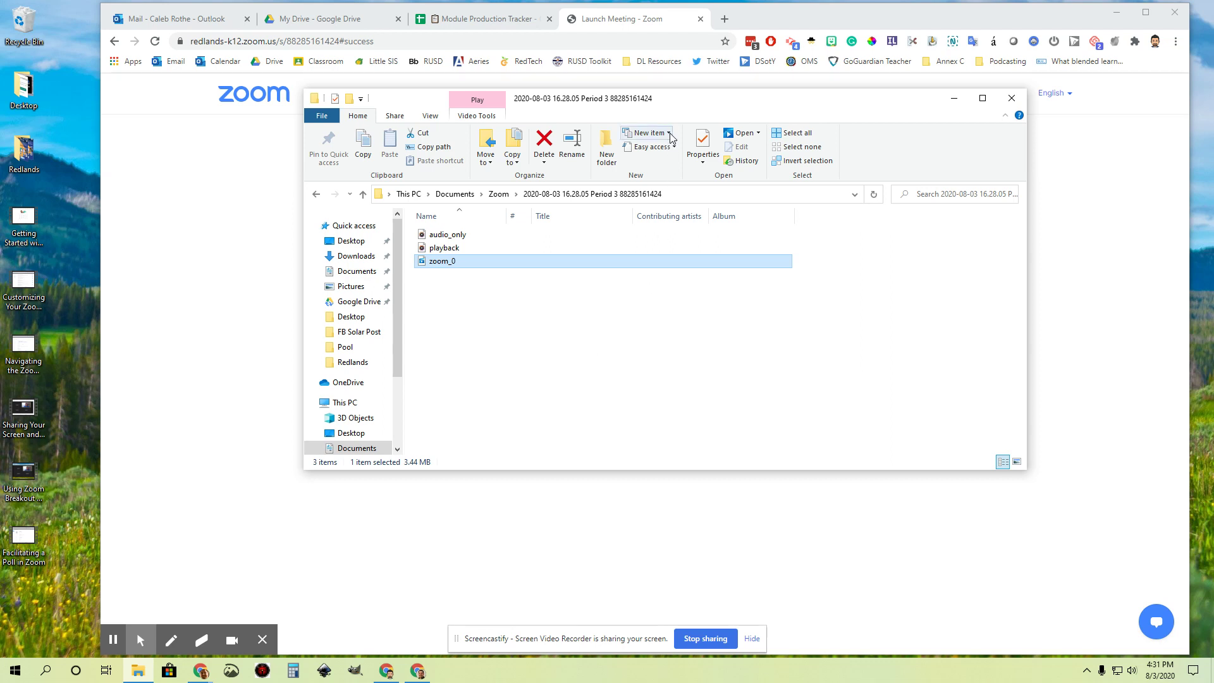
{"action": "left_click", "coordinate": [1010, 101]}
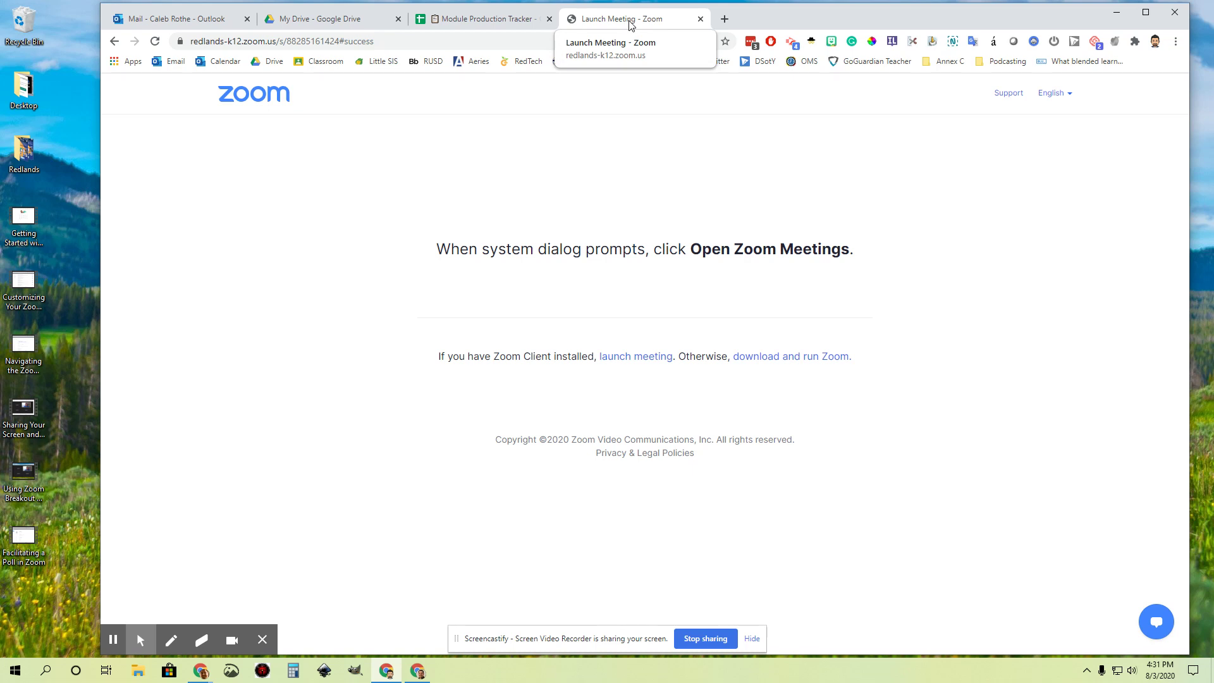
Go back to the Period 3 meeting page, then open the cloud Recordings list.
{"action": "left_click", "coordinate": [114, 42]}
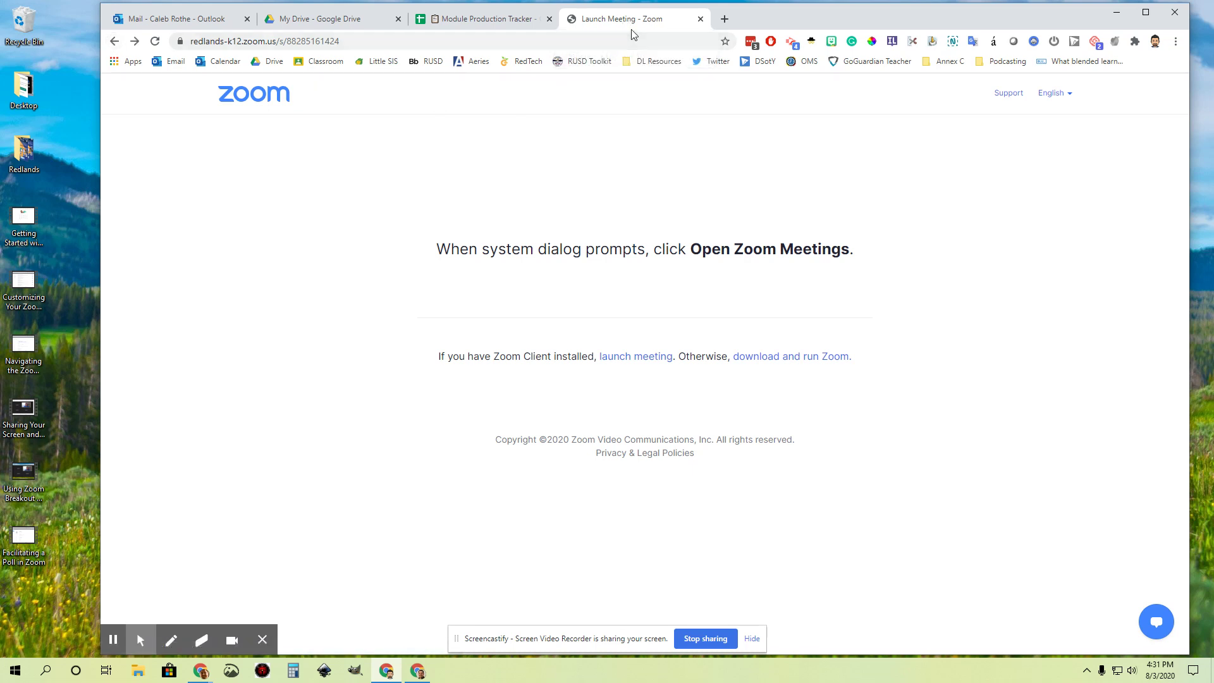
{"action": "left_click", "coordinate": [113, 42]}
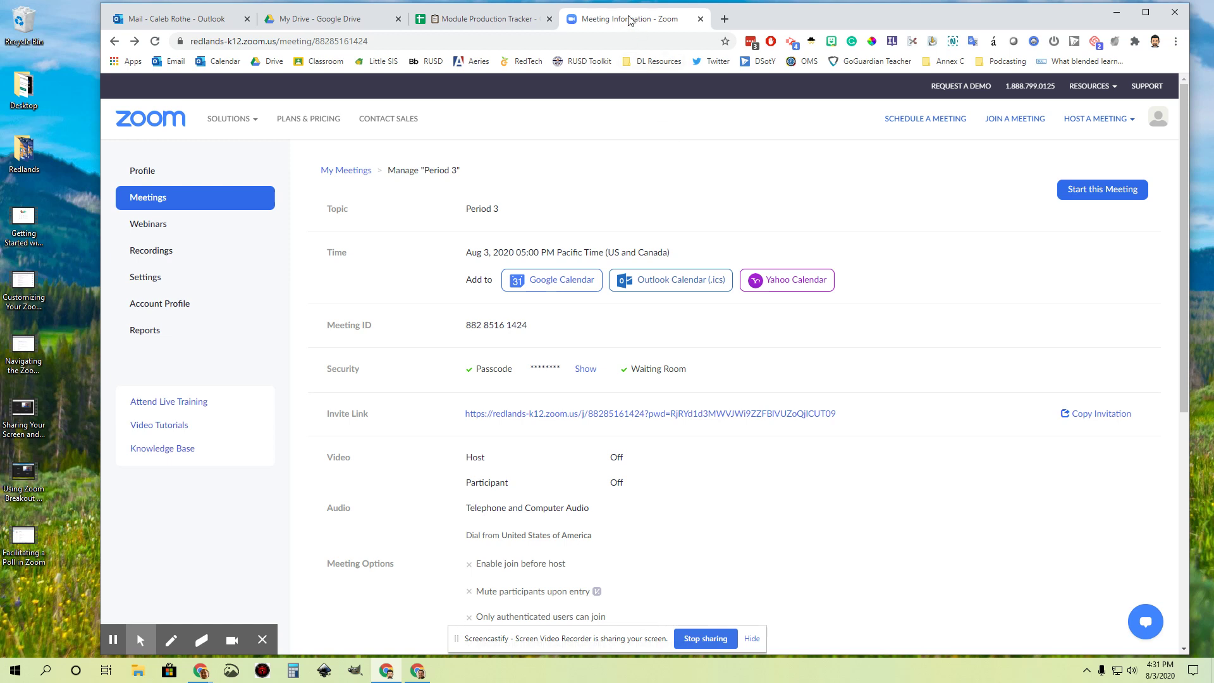
{"action": "left_click", "coordinate": [158, 256]}
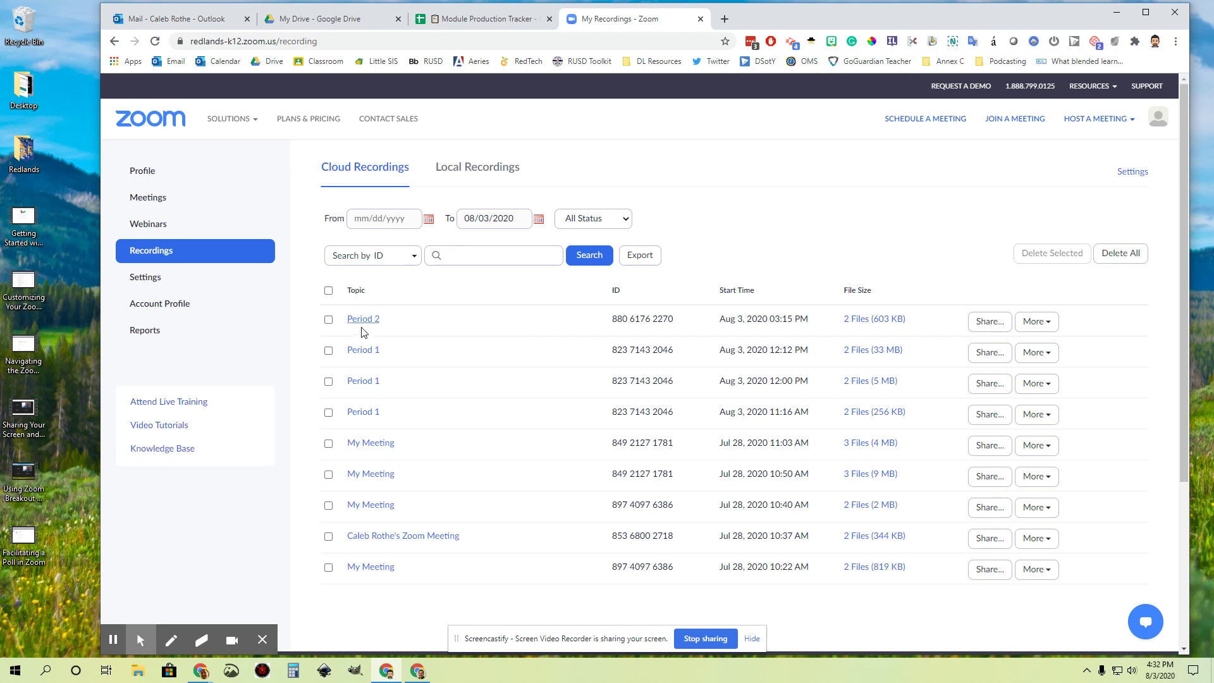
Open the Period 2 recording's '2 Files (603 KB)' details.
{"action": "left_click", "coordinate": [881, 325]}
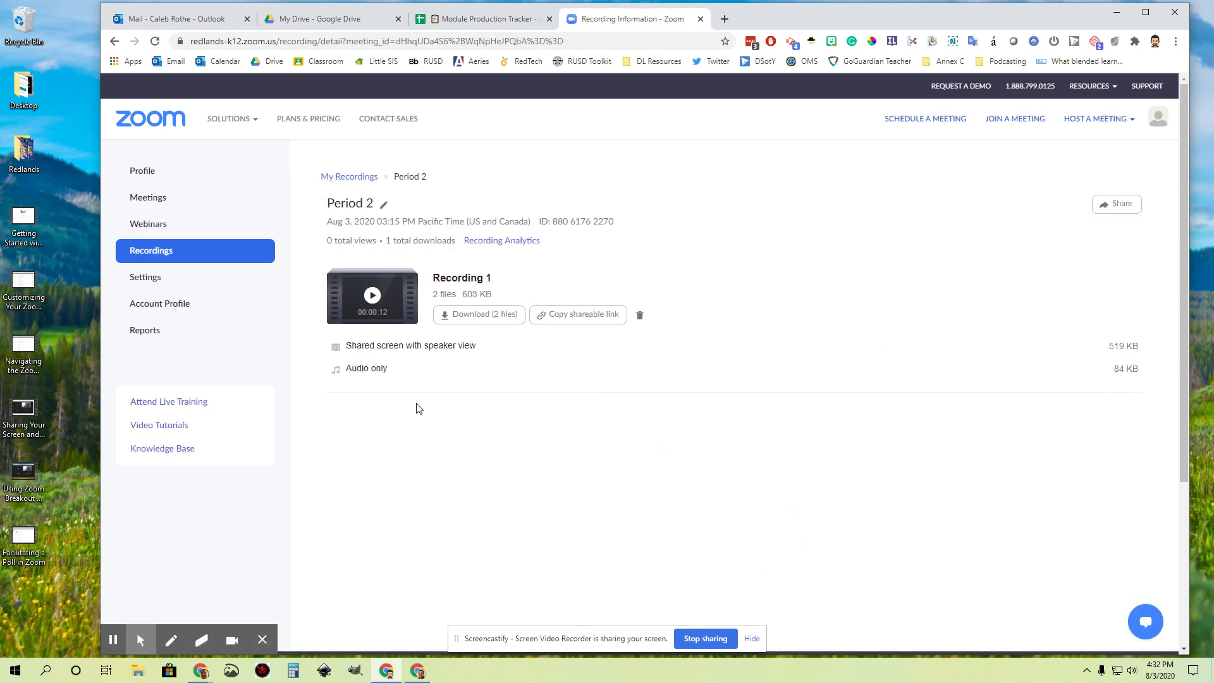
Play and pause the Period 2 recording, close the player tab, and reopen its files.
{"action": "left_click", "coordinate": [371, 295]}
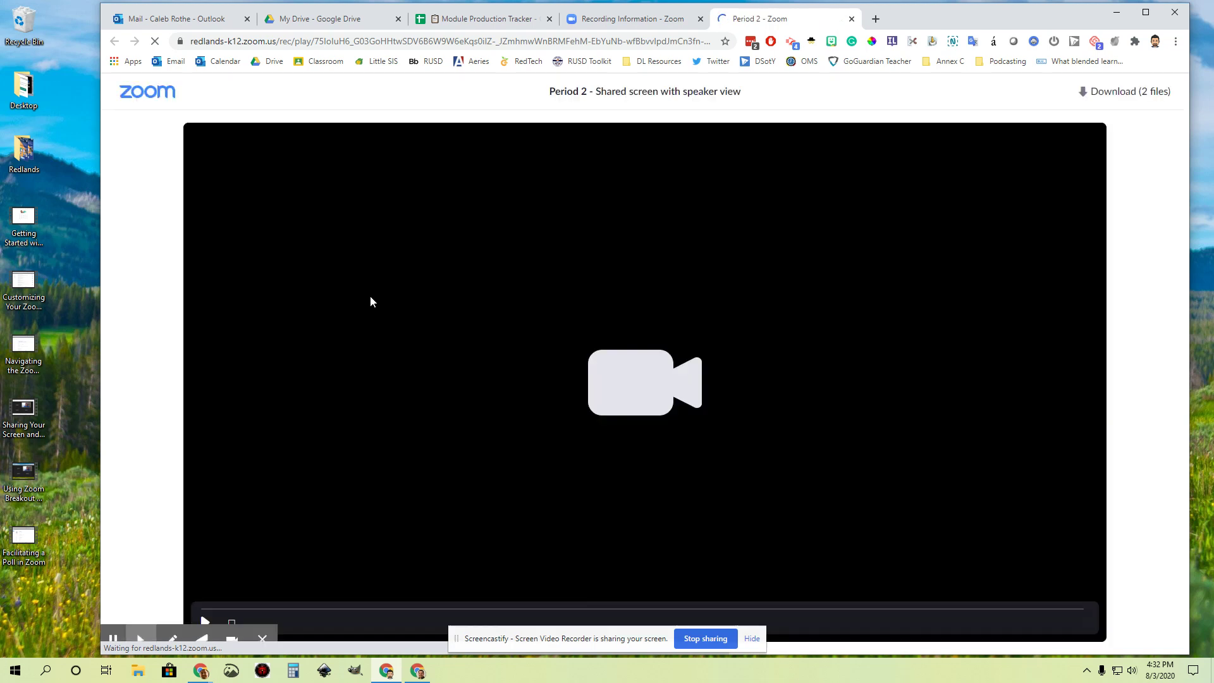
{"action": "left_click", "coordinate": [205, 622]}
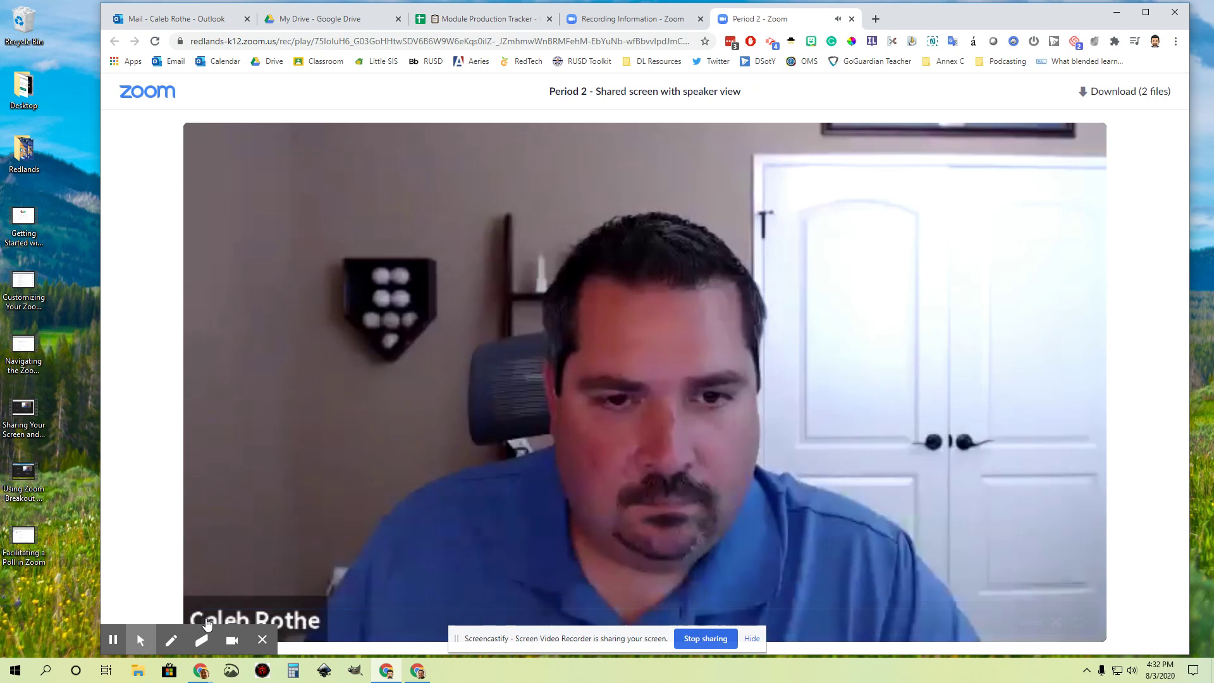
{"action": "left_click", "coordinate": [205, 622]}
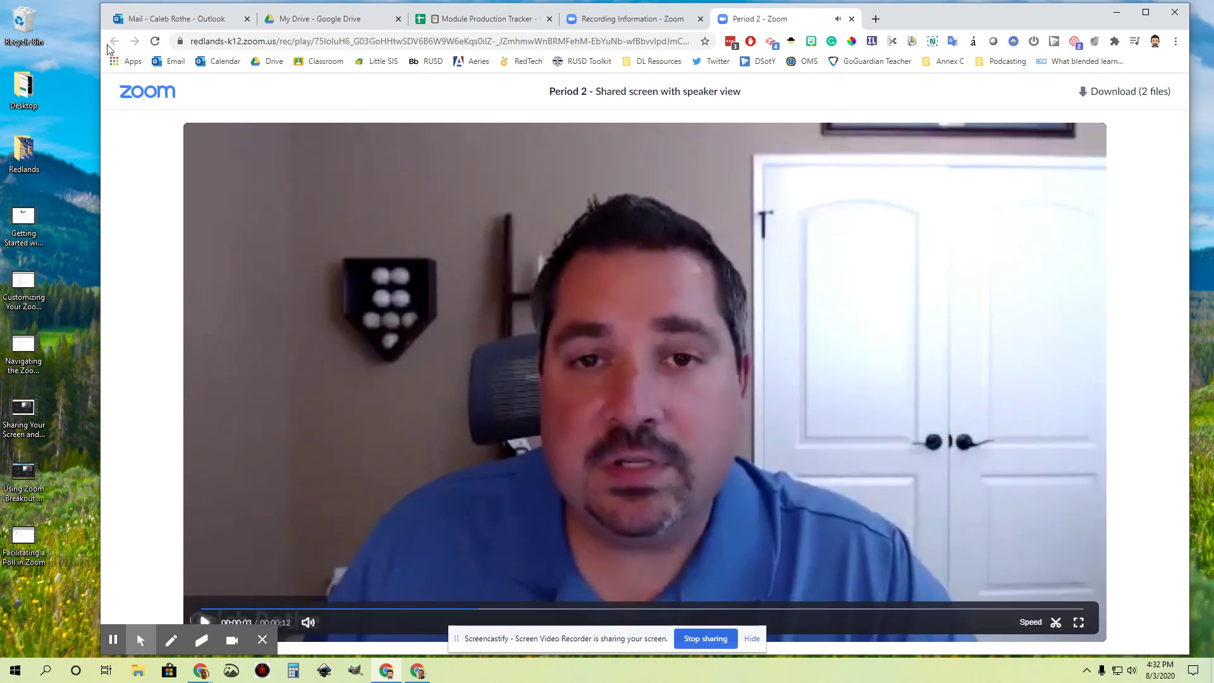
{"action": "left_click", "coordinate": [851, 22]}
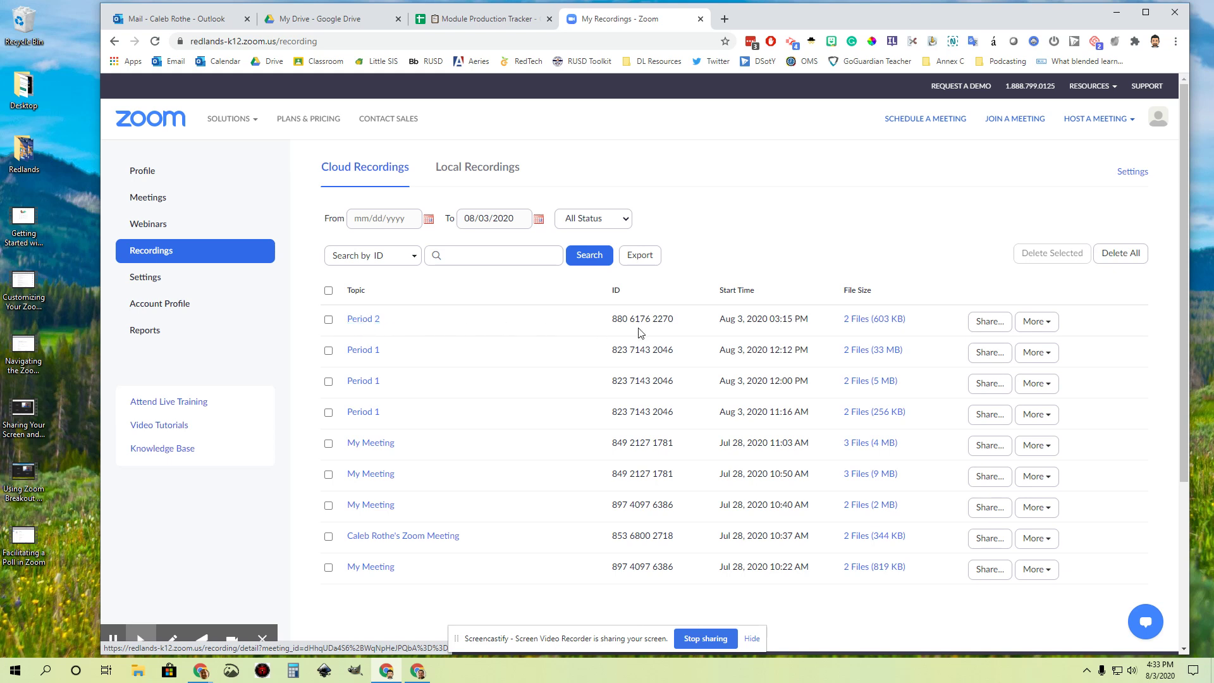
{"action": "left_click", "coordinate": [877, 324]}
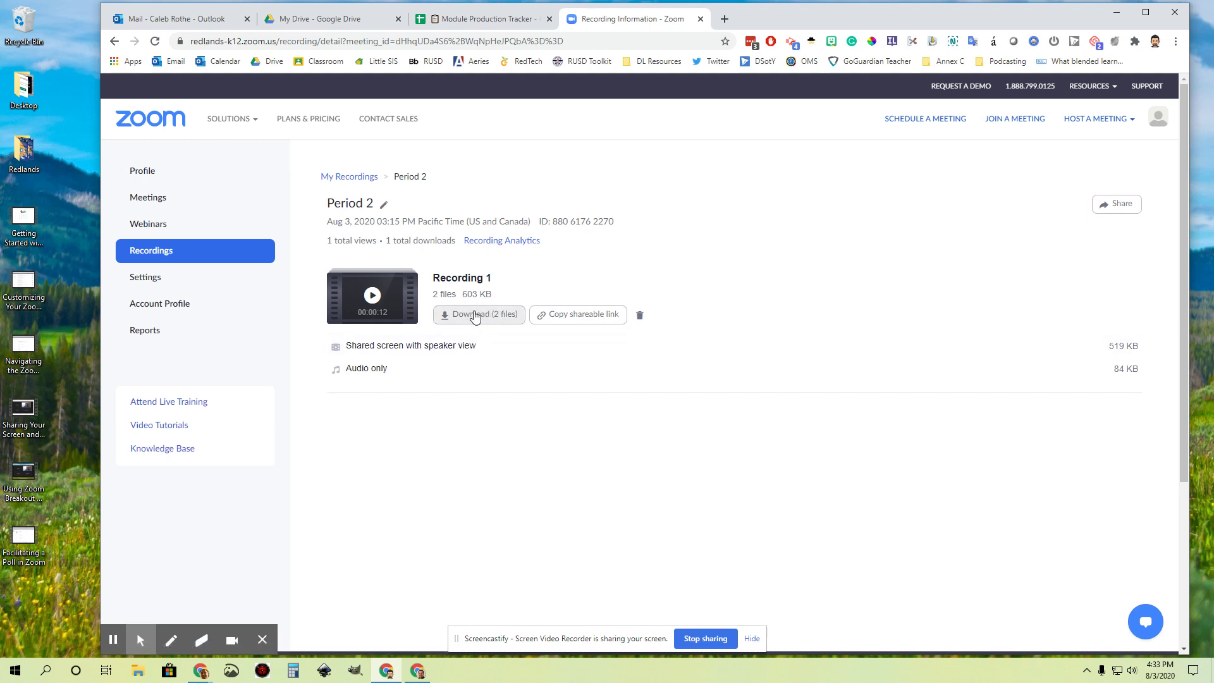
Download both Period 2 recording files and confirm them in the Downloads folder.
{"action": "left_click", "coordinate": [480, 318]}
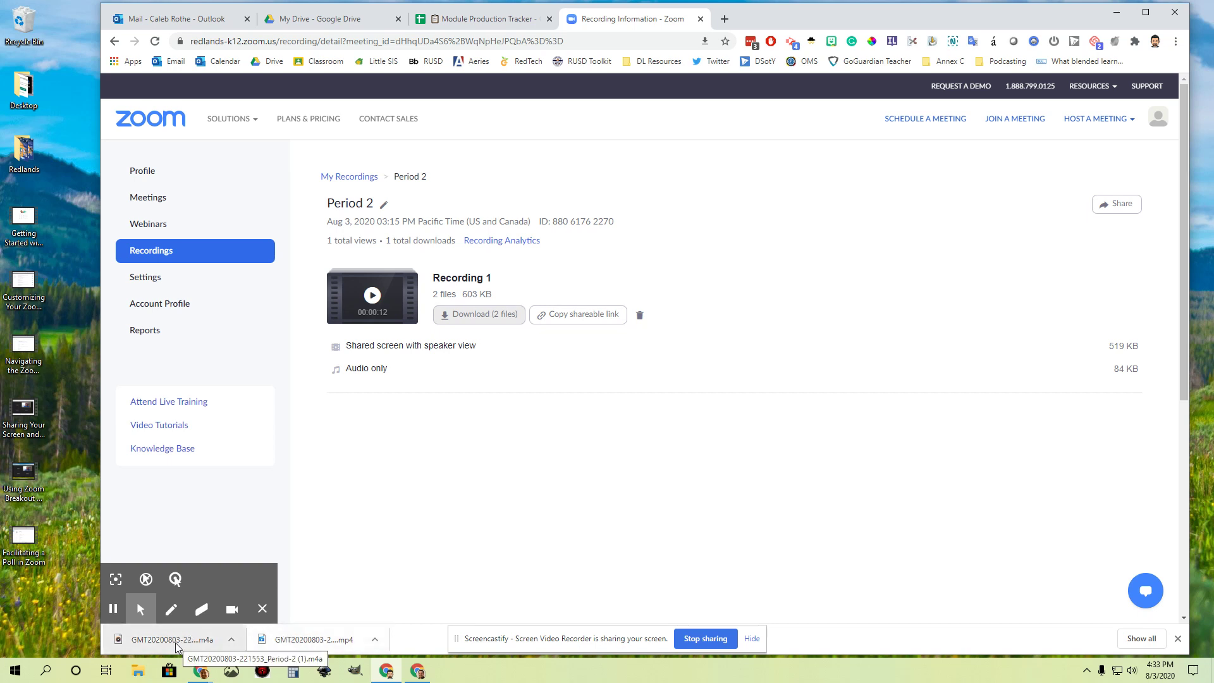
{"action": "left_click", "coordinate": [137, 670]}
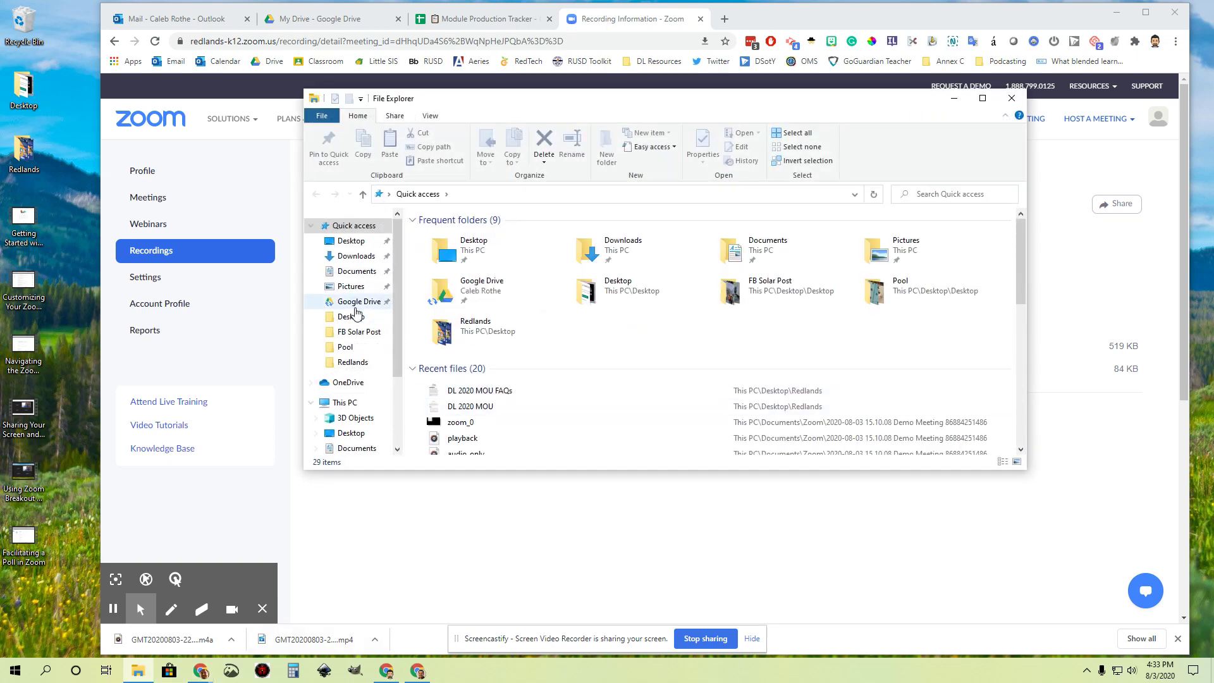
{"action": "left_click", "coordinate": [356, 256]}
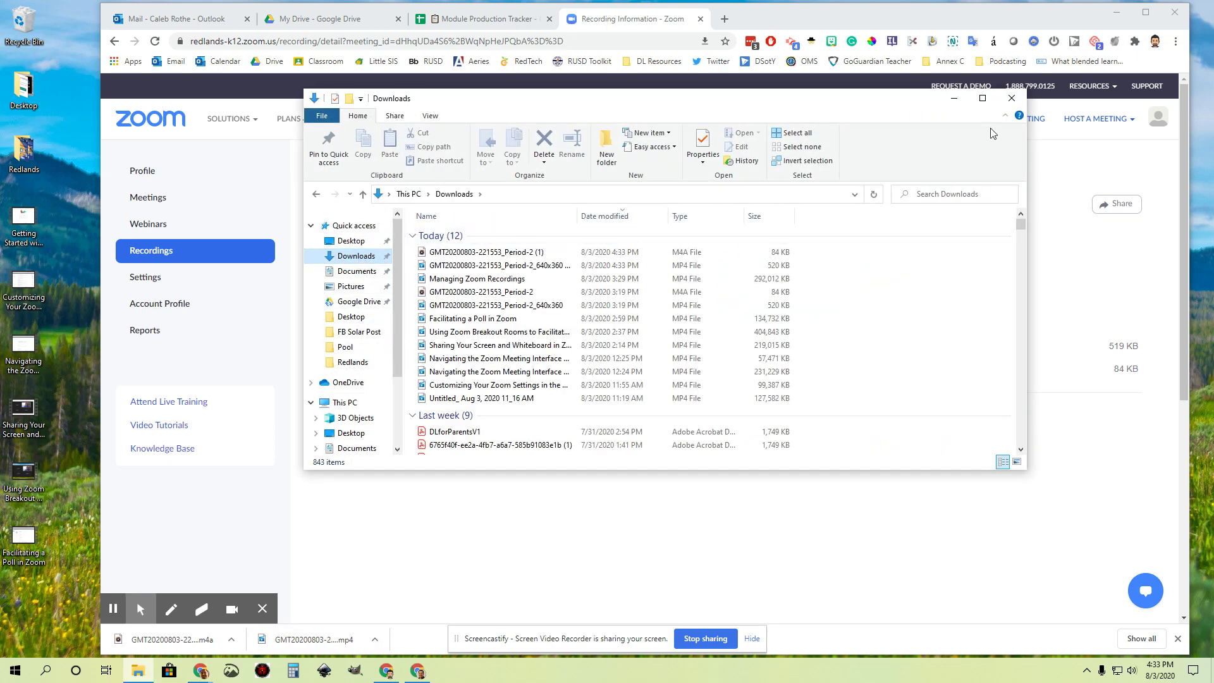
{"action": "left_click", "coordinate": [1011, 98]}
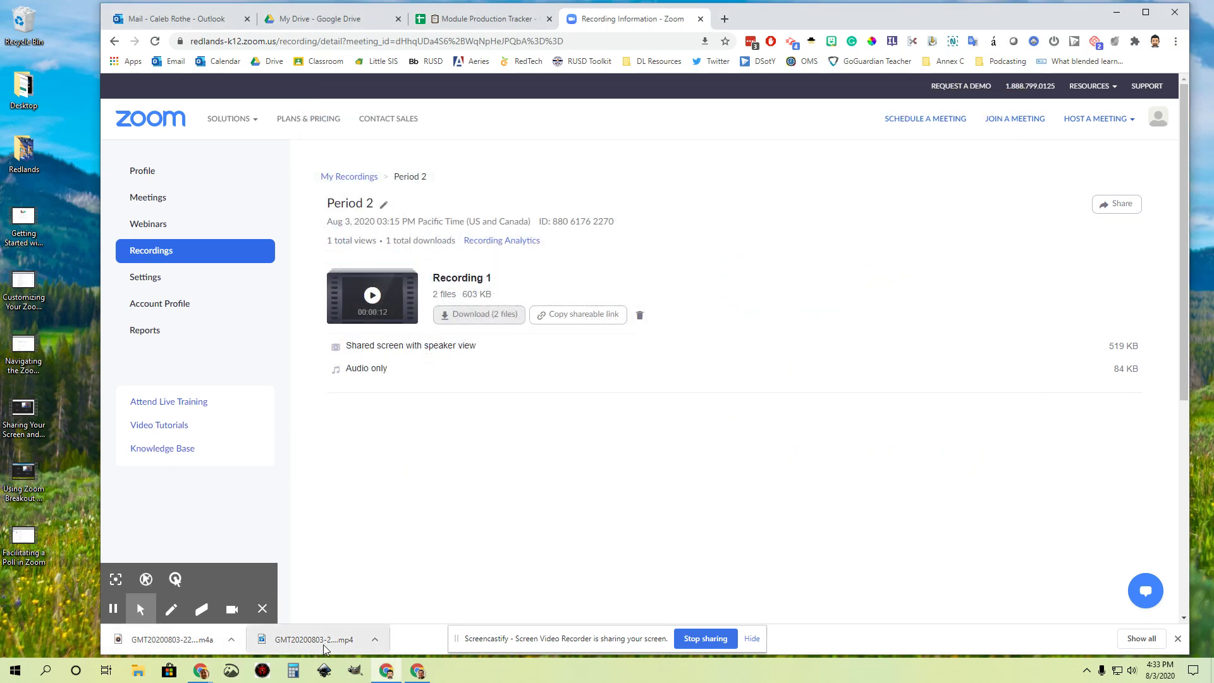
Place copies of the downloaded m4a audio and mp4 video files on the desktop.
{"action": "left_click_drag", "start_coordinate": [21, 604], "coordinate": [21, 603]}
{"action": "left_click_drag", "start_coordinate": [313, 639], "coordinate": [71, 38]}
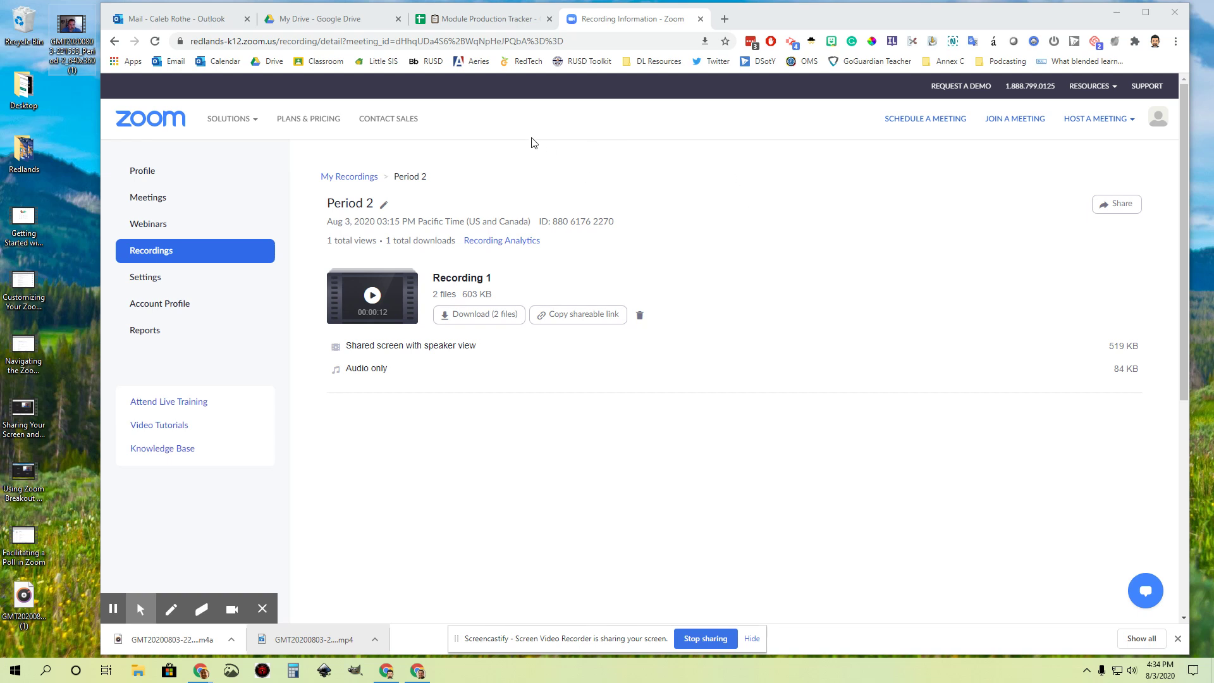
{"action": "left_click", "coordinate": [382, 20]}
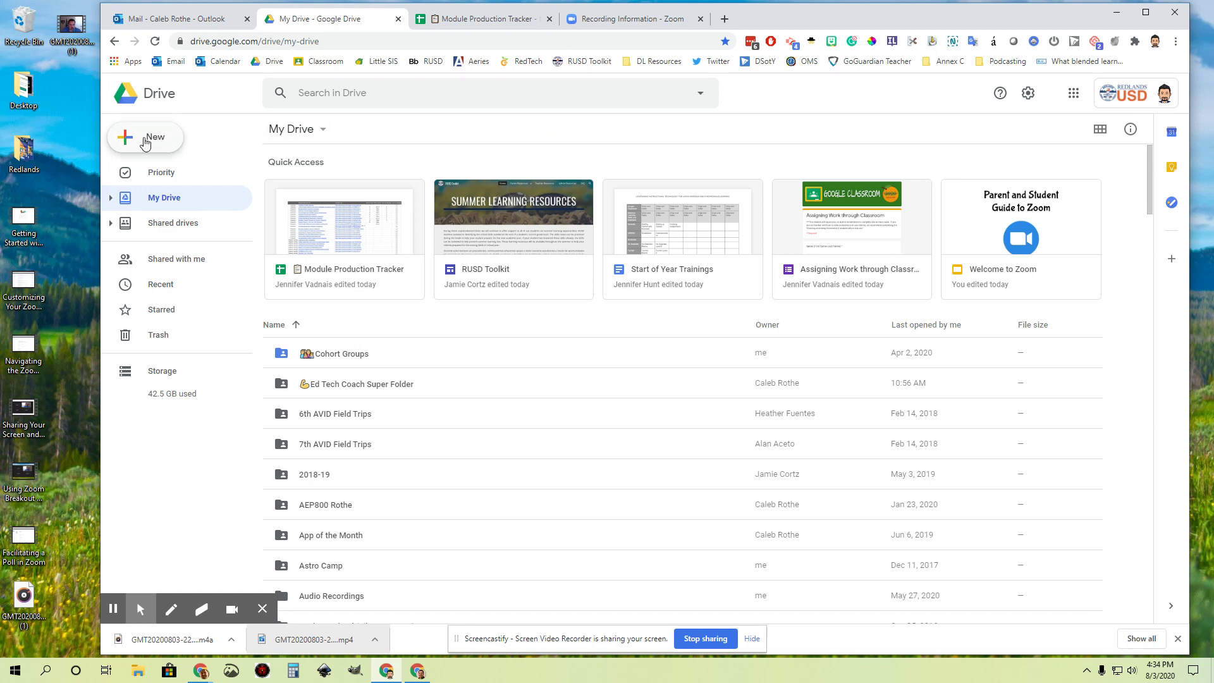
Make a folder named 'Zoom Recordings' via New > Folder and open the empty folder.
{"action": "left_click", "coordinate": [144, 143]}
{"action": "left_click", "coordinate": [166, 144]}
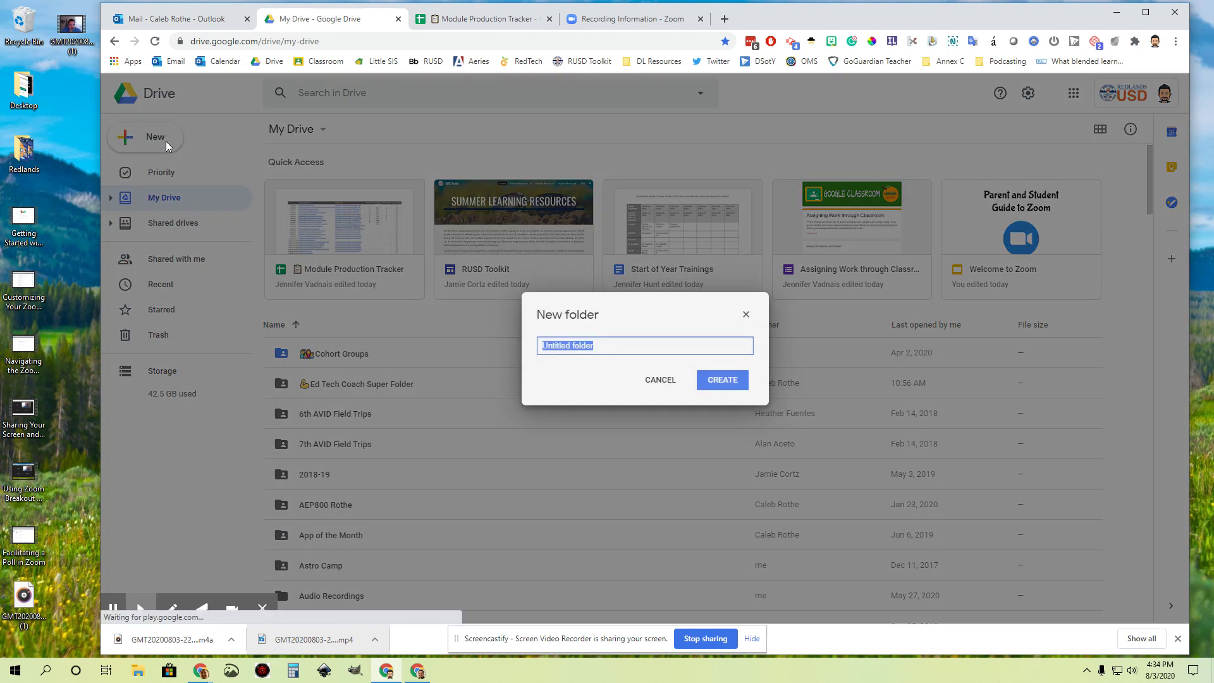
{"action": "type", "text": "Zoom Recordings"}
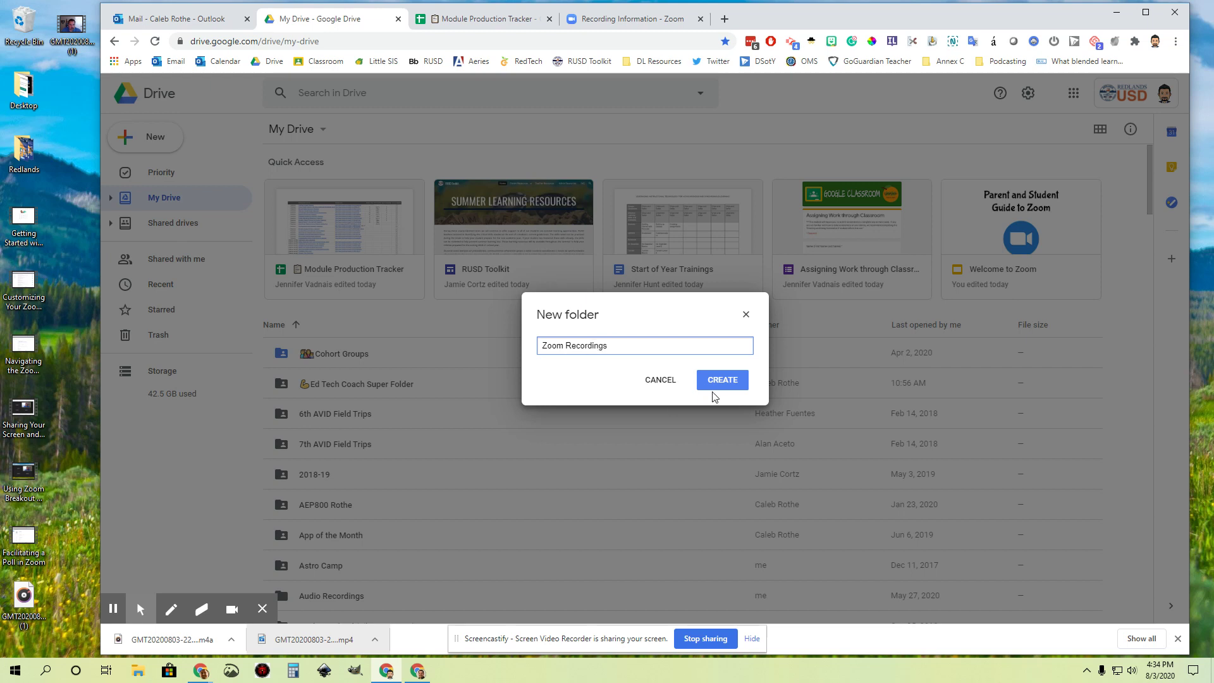
{"action": "left_click", "coordinate": [719, 385]}
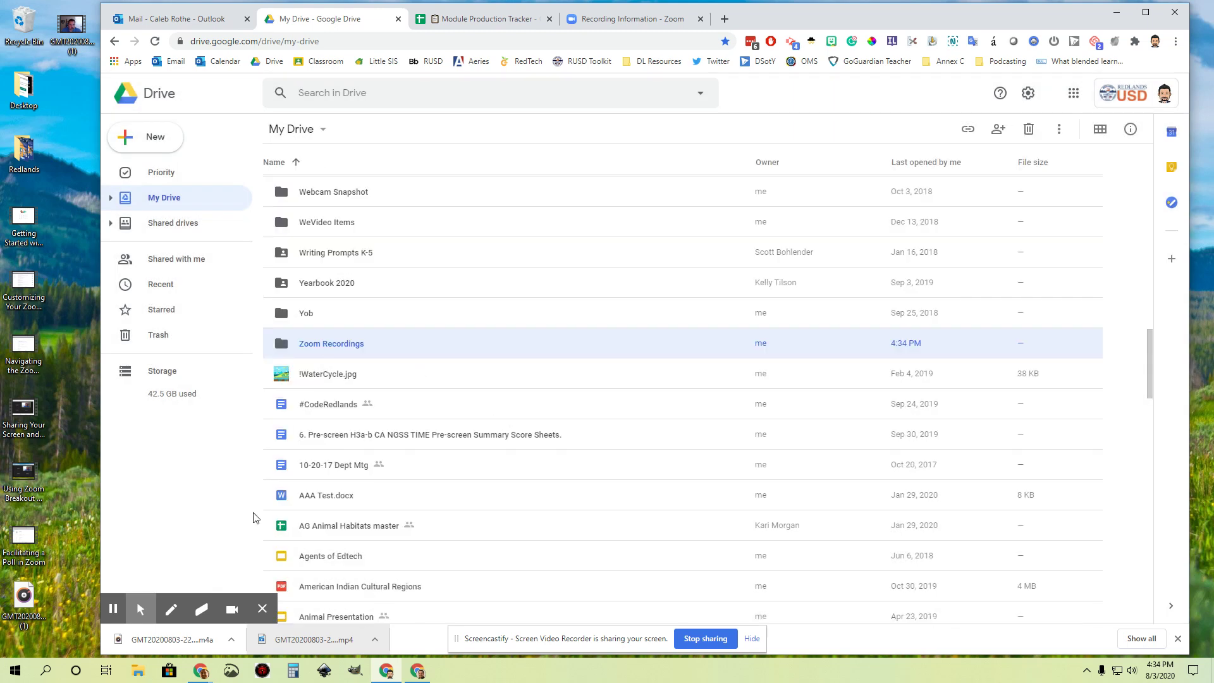
{"action": "double_click", "coordinate": [352, 343]}
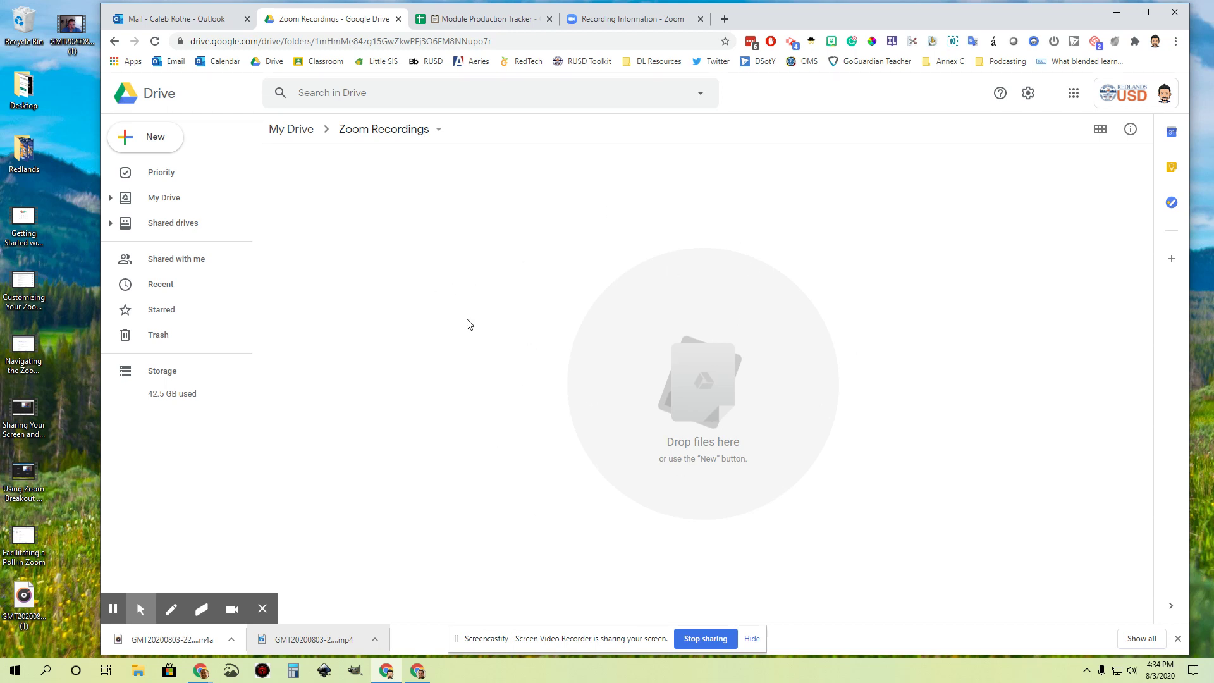
{"action": "left_click", "coordinate": [612, 19]}
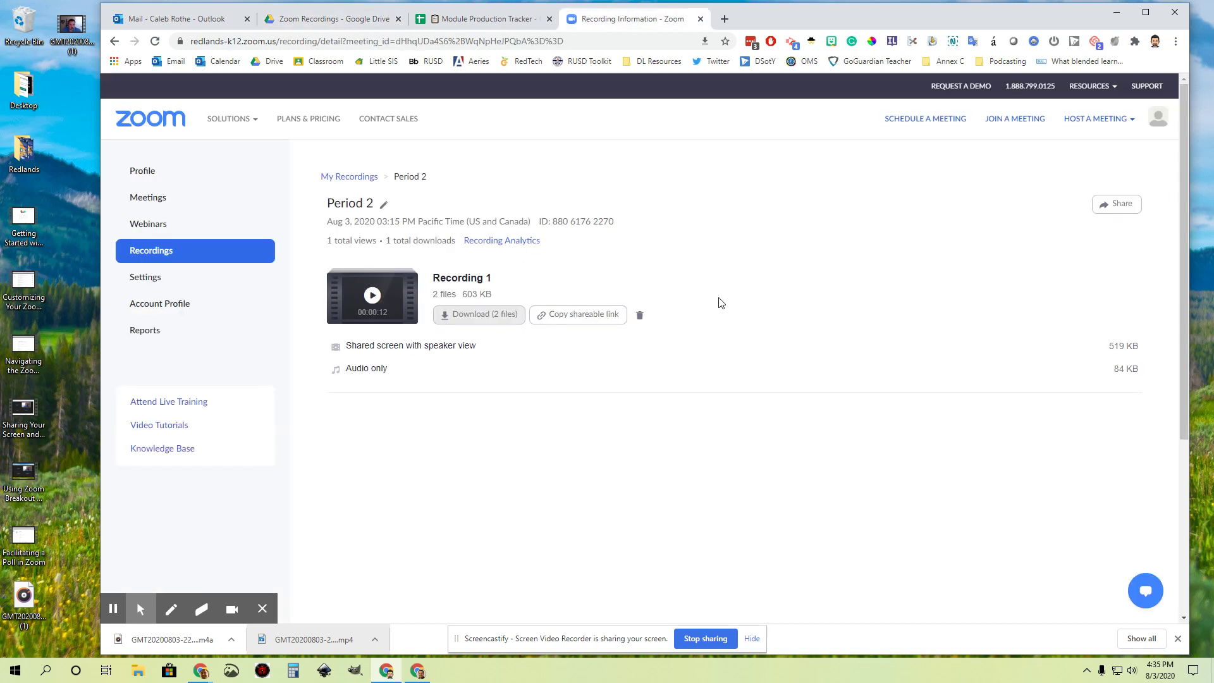
Upload the Period 2 mp4 video (519 KB) from the desktop into Zoom Recordings.
{"action": "left_click", "coordinate": [474, 19]}
{"action": "left_click", "coordinate": [357, 19]}
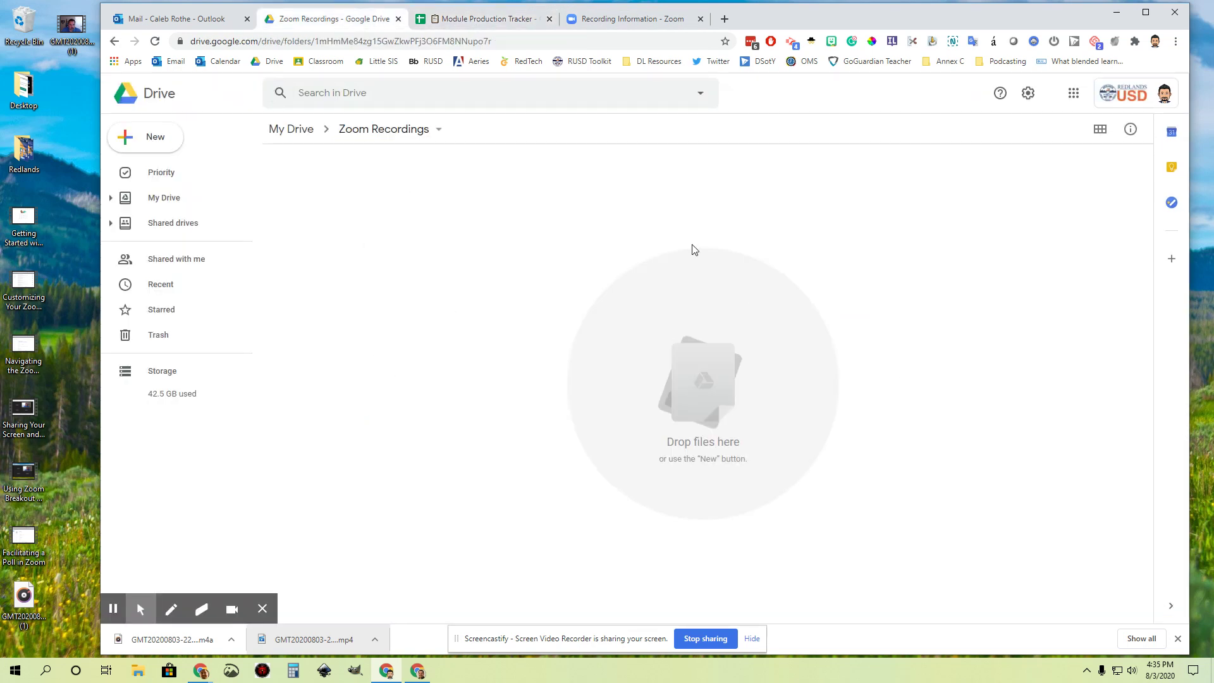
{"action": "left_click", "coordinate": [1176, 639]}
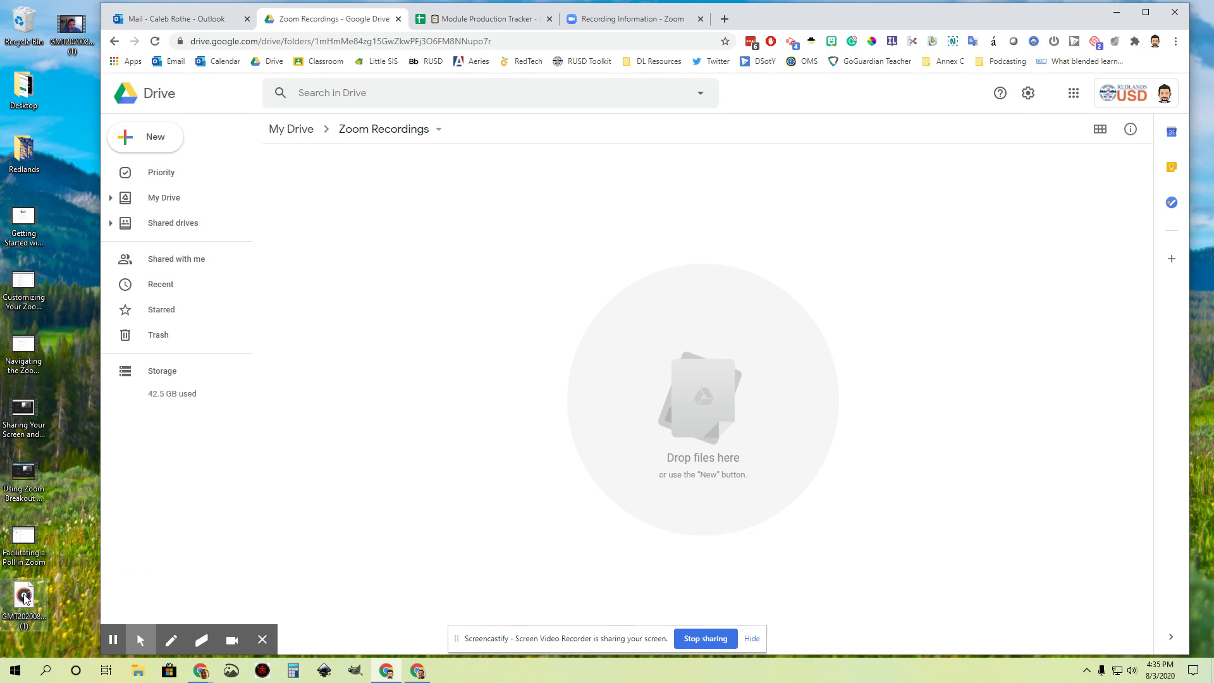
{"action": "left_click", "coordinate": [71, 27]}
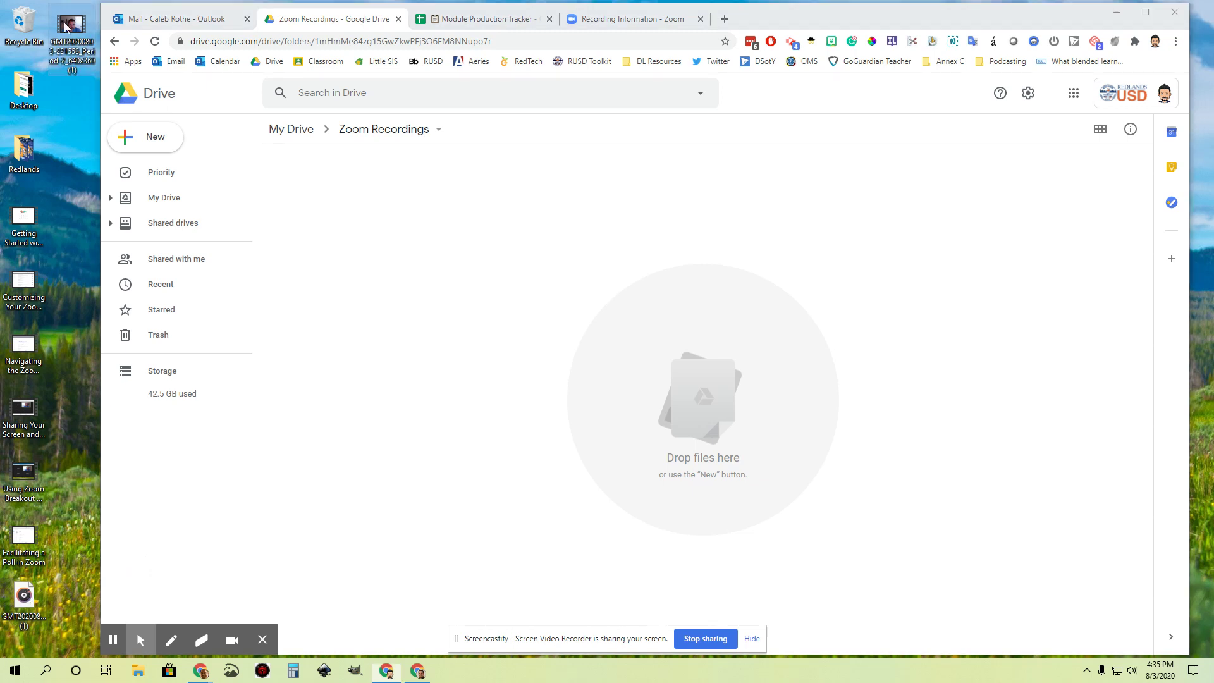
{"action": "left_click_drag", "start_coordinate": [75, 24], "coordinate": [76, 28]}
{"action": "left_click", "coordinate": [613, 19]}
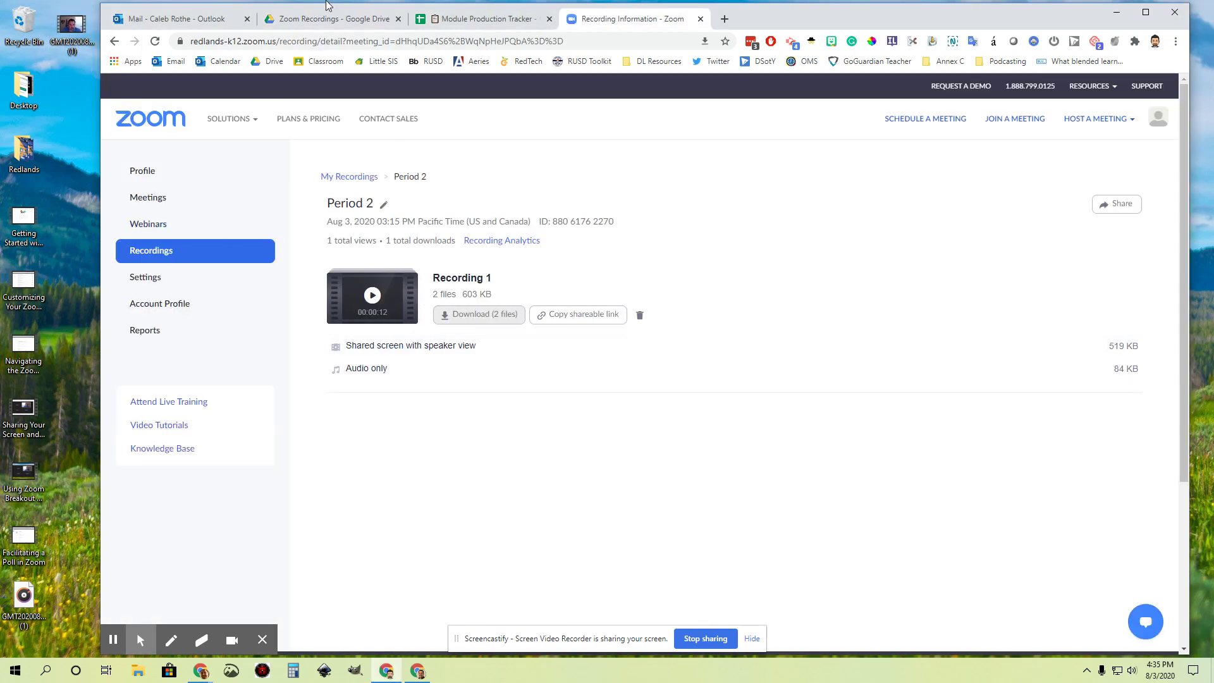
{"action": "left_click", "coordinate": [333, 20]}
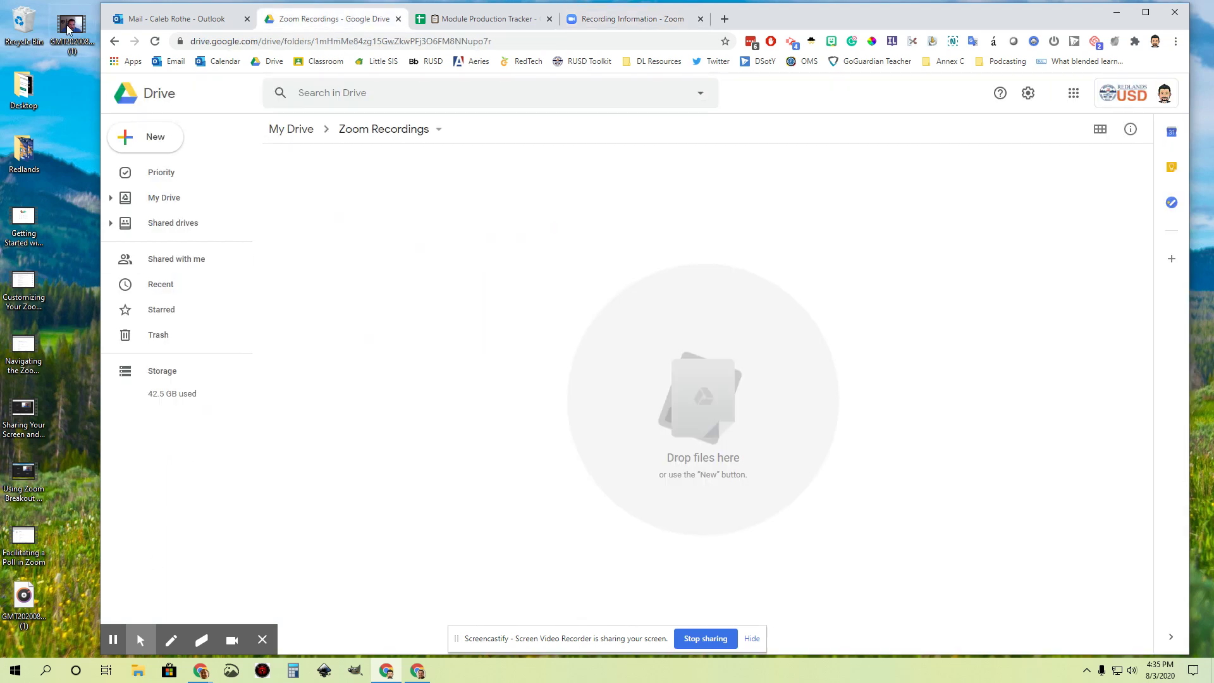
{"action": "left_click_drag", "start_coordinate": [68, 25], "coordinate": [710, 411]}
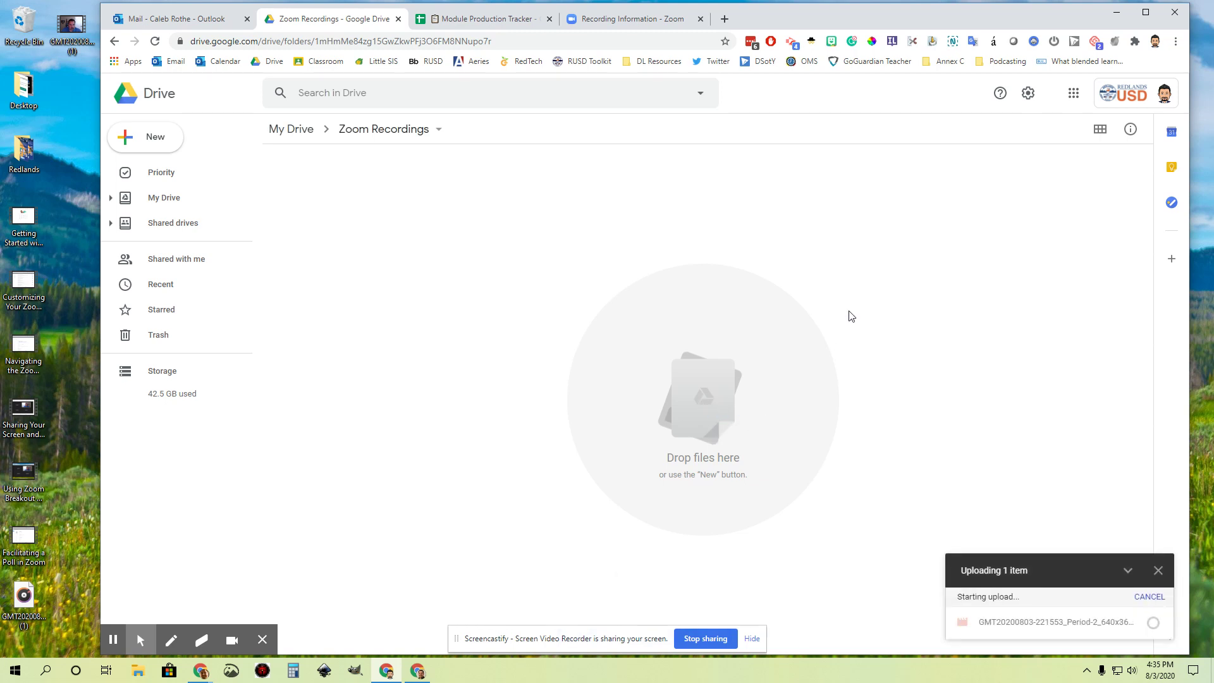
Upload the Period 2 m4a audio (84 KB) from the desktop into the folder.
{"action": "left_click", "coordinate": [632, 19]}
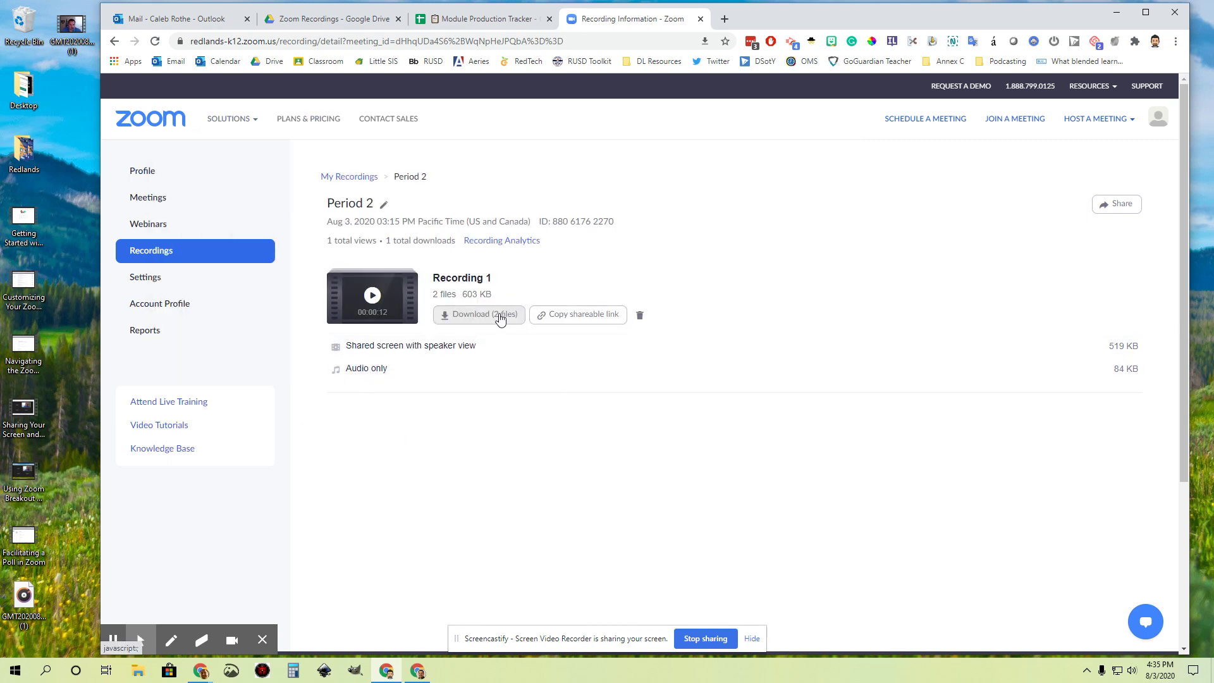
{"action": "left_click", "coordinate": [321, 19]}
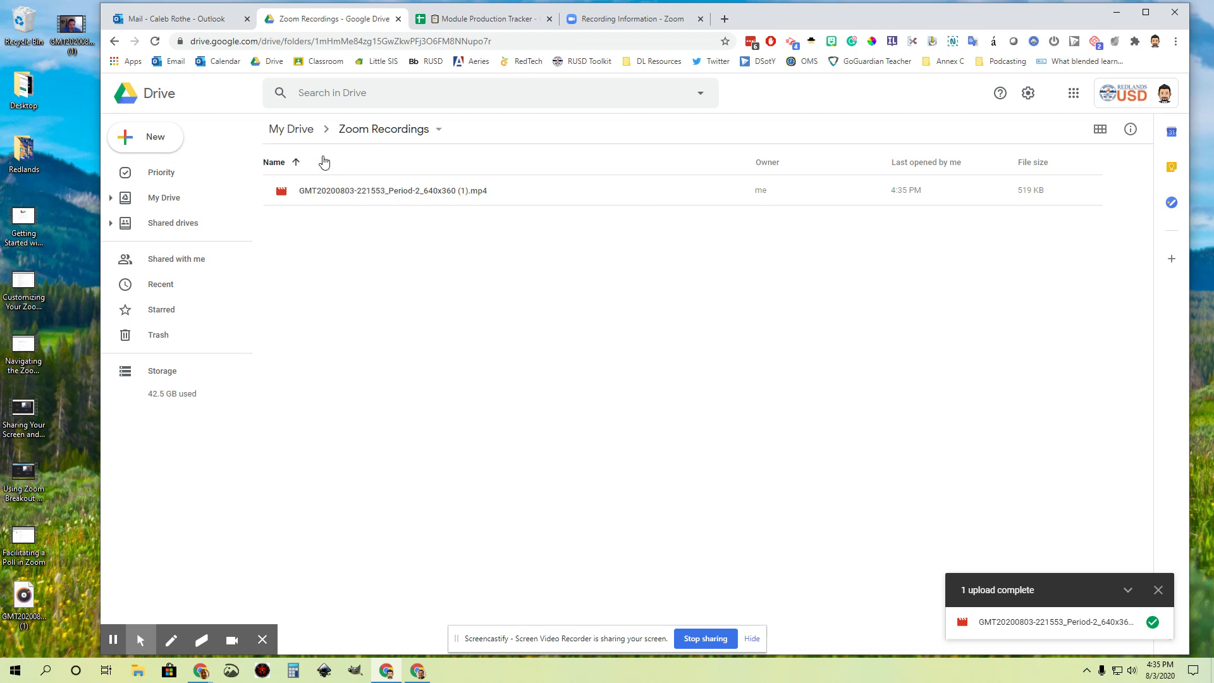
{"action": "left_click", "coordinate": [71, 30]}
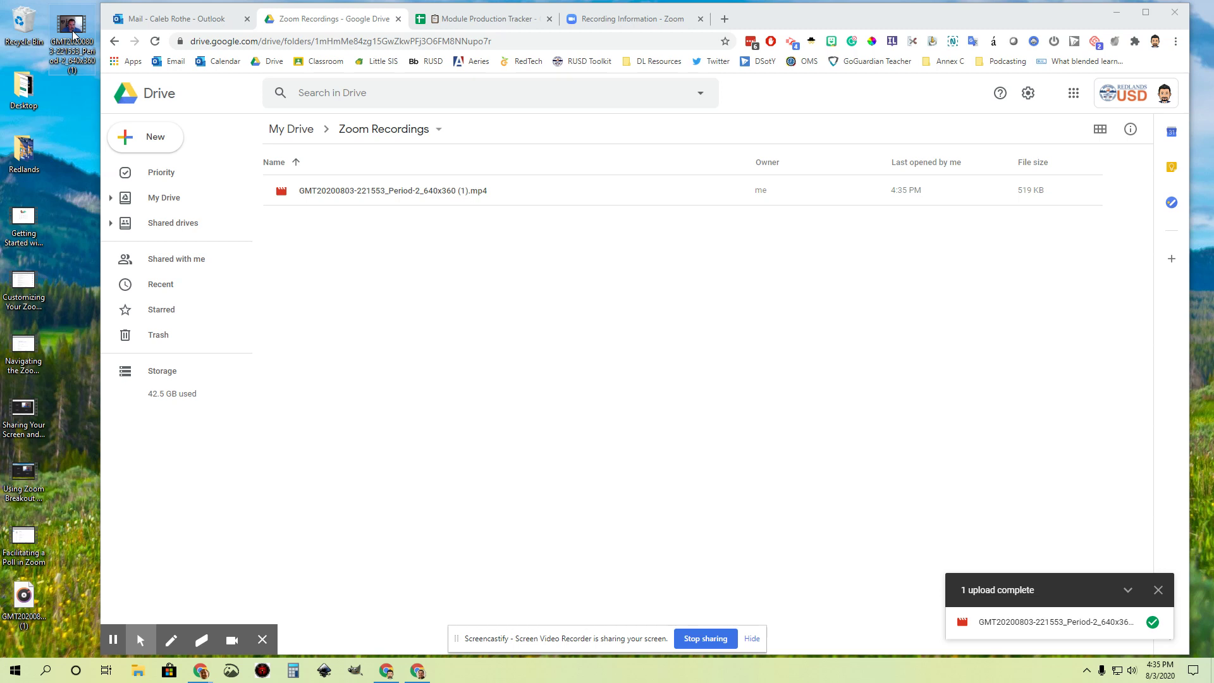
{"action": "key", "text": "Delete"}
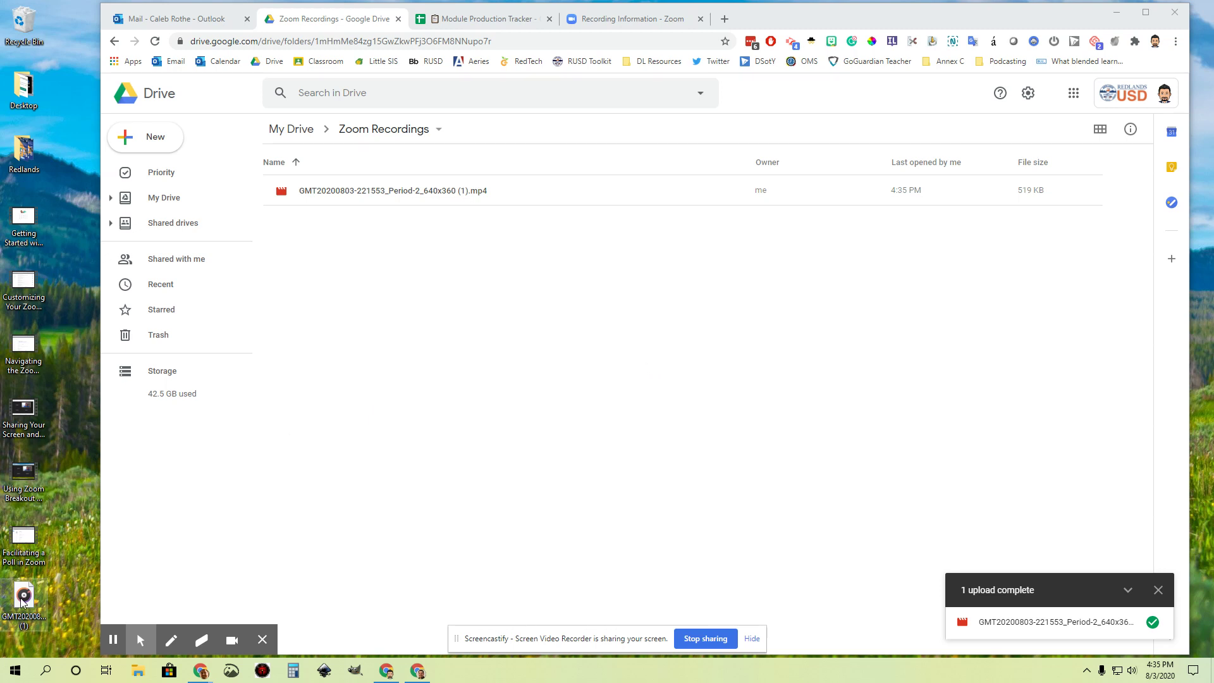
{"action": "left_click_drag", "start_coordinate": [25, 599], "coordinate": [408, 263]}
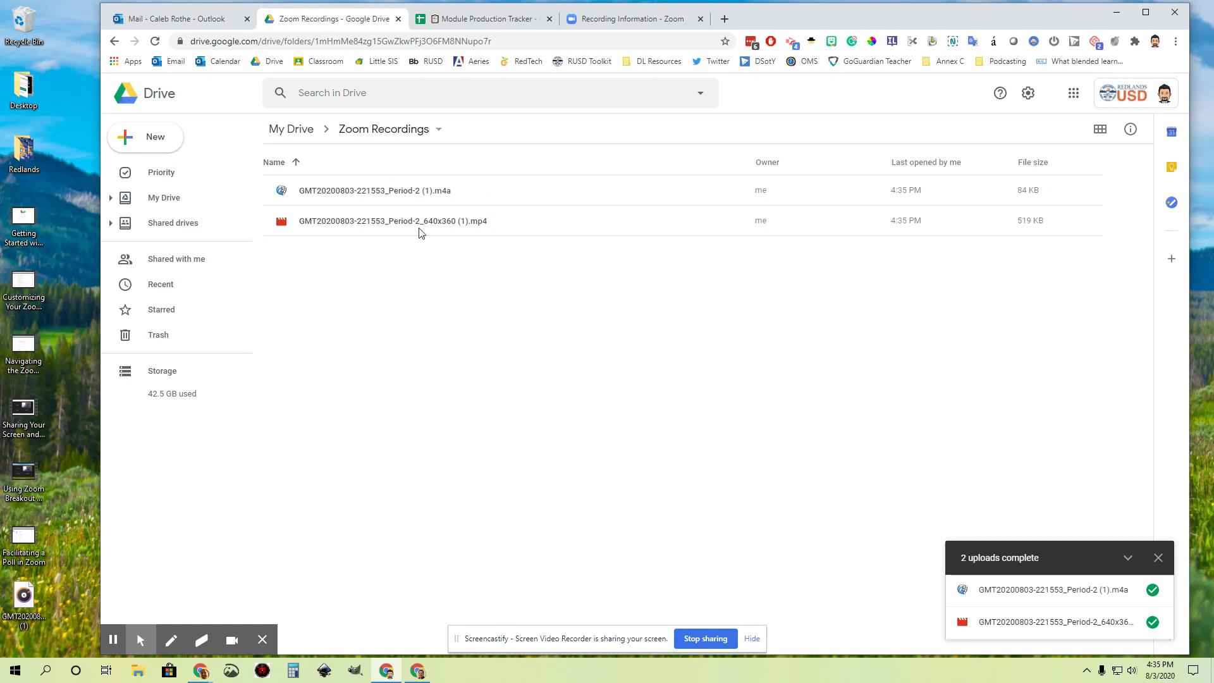
{"action": "left_click", "coordinate": [370, 193]}
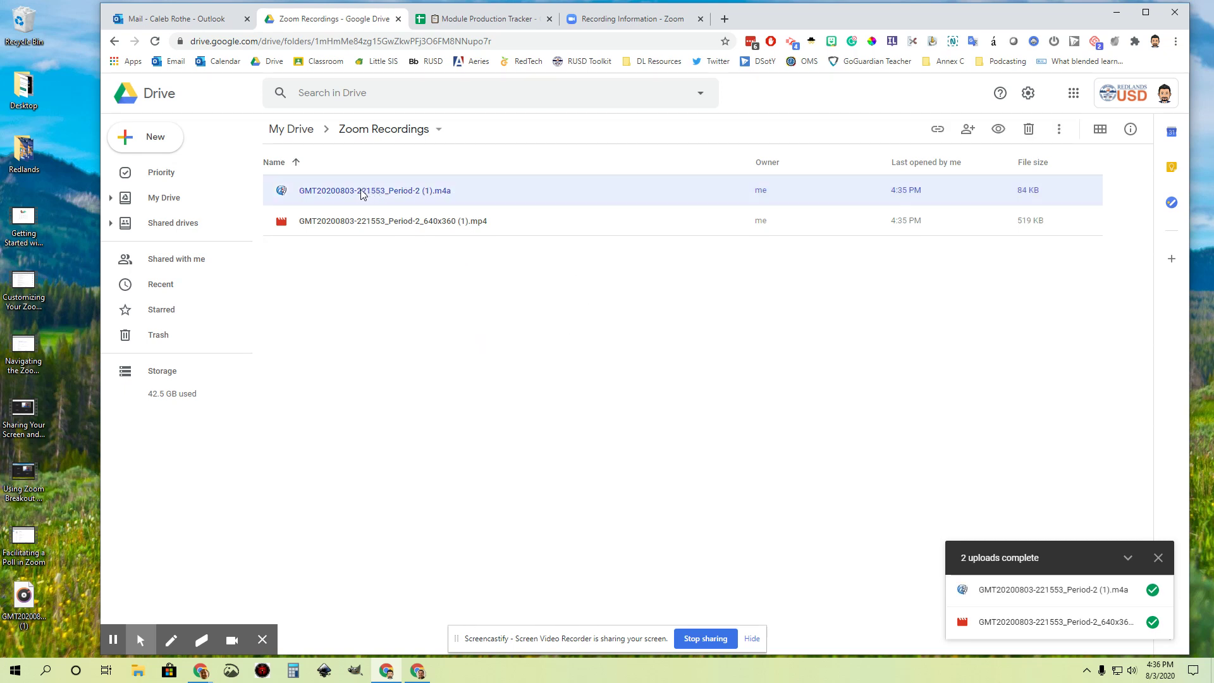
{"action": "right_click", "coordinate": [362, 191]}
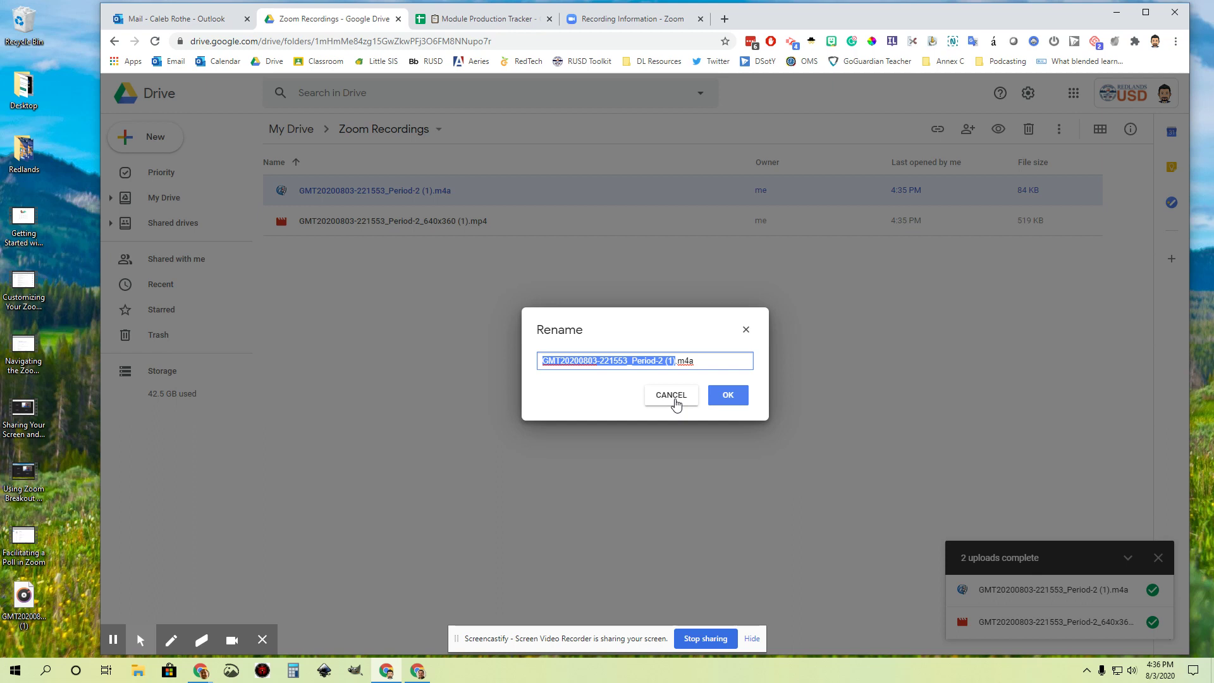
{"action": "left_click", "coordinate": [674, 398]}
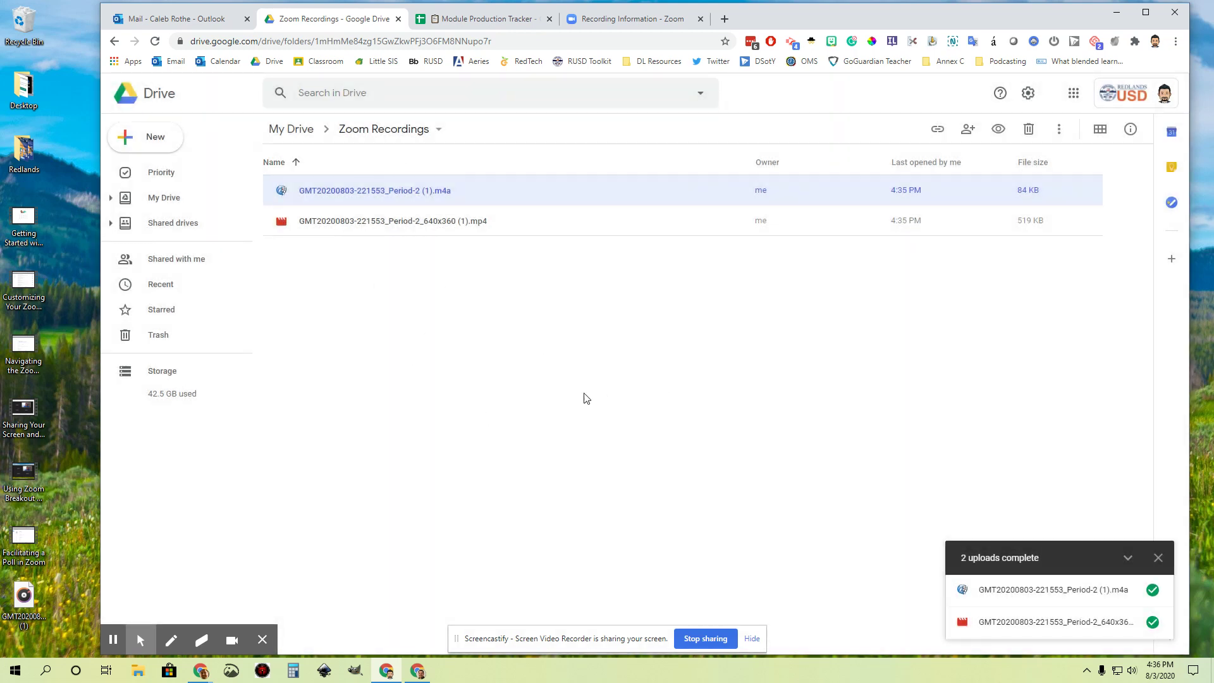
{"action": "left_click", "coordinate": [678, 388]}
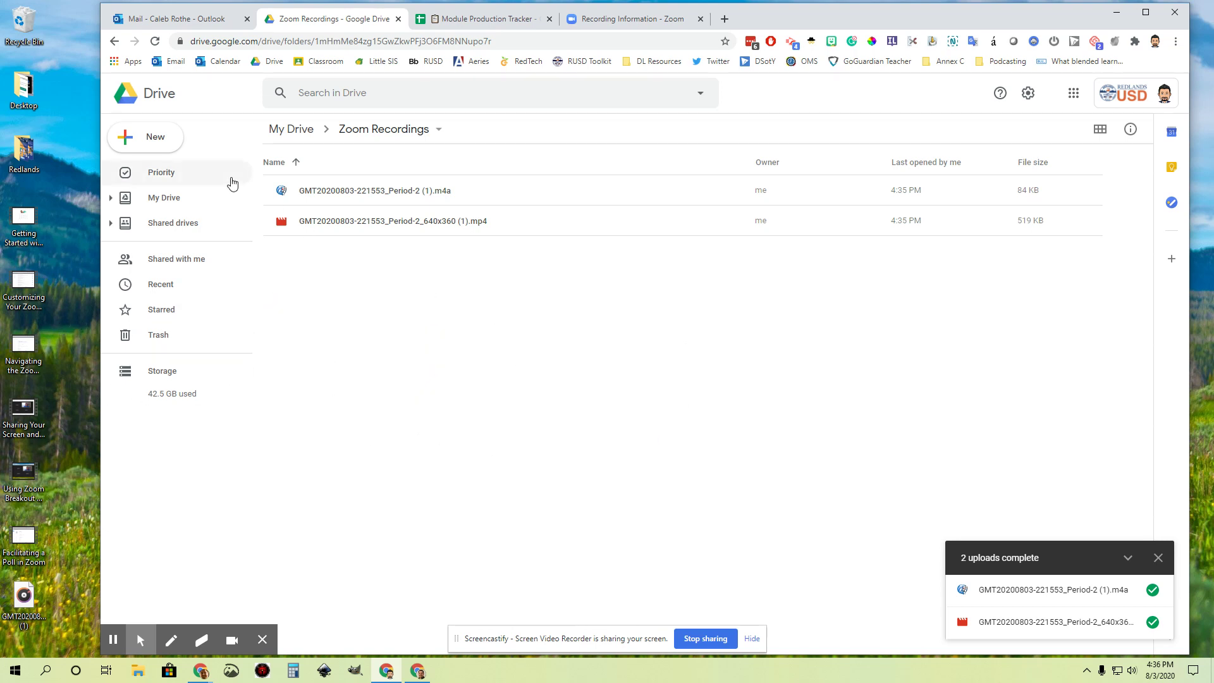
Upload audio_only.m4a from Documents > Zoom > 2020-08-03 Period 3 folder into Zoom Recordings.
{"action": "left_click", "coordinate": [144, 143]}
{"action": "left_click", "coordinate": [143, 137]}
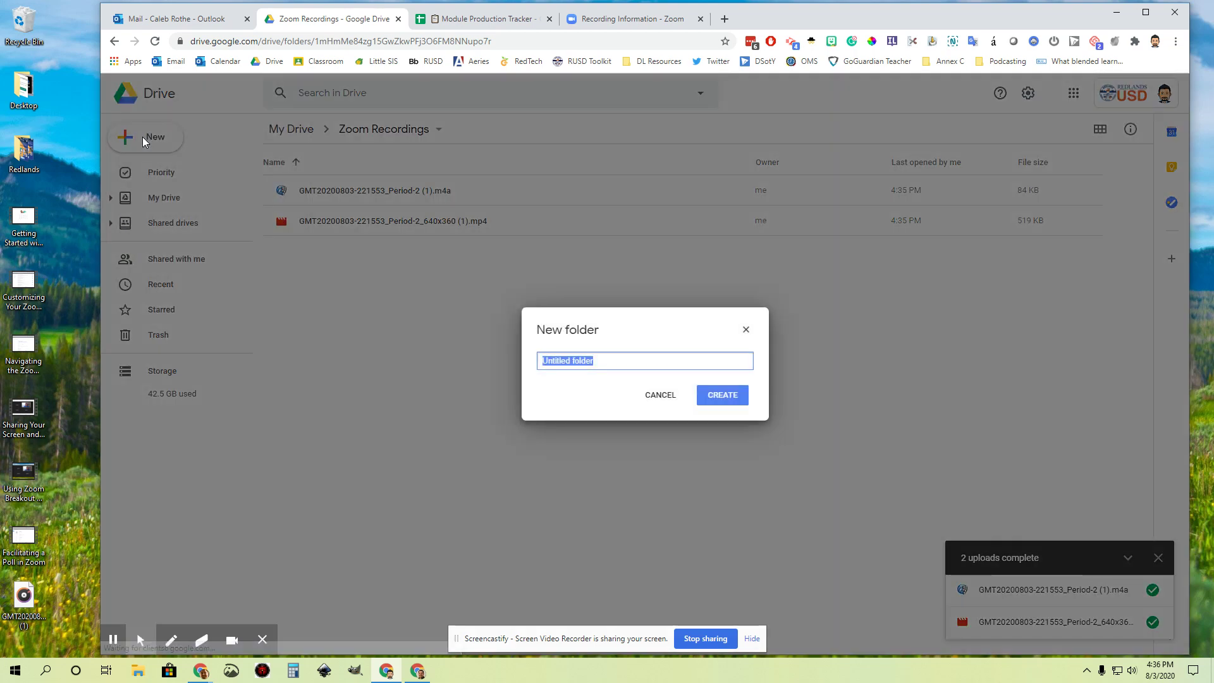
{"action": "left_click", "coordinate": [649, 396]}
{"action": "left_click", "coordinate": [145, 137]}
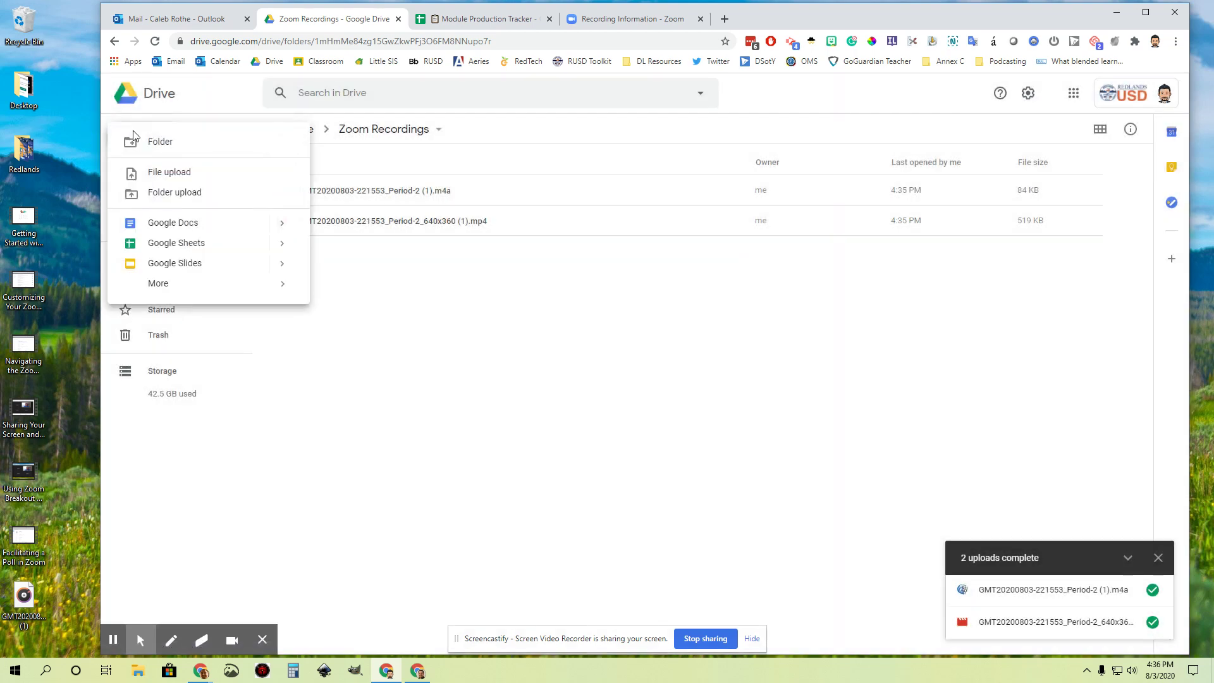
{"action": "left_click", "coordinate": [159, 174]}
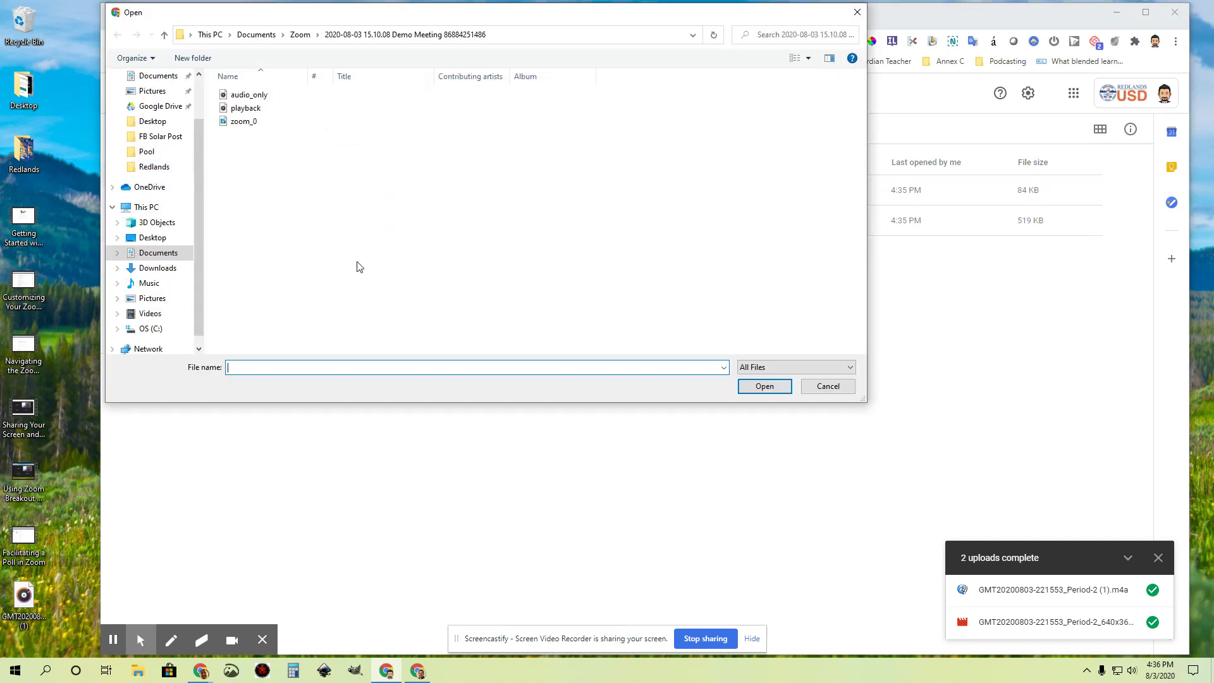
{"action": "left_click_drag", "start_coordinate": [427, 15], "coordinate": [699, 101]}
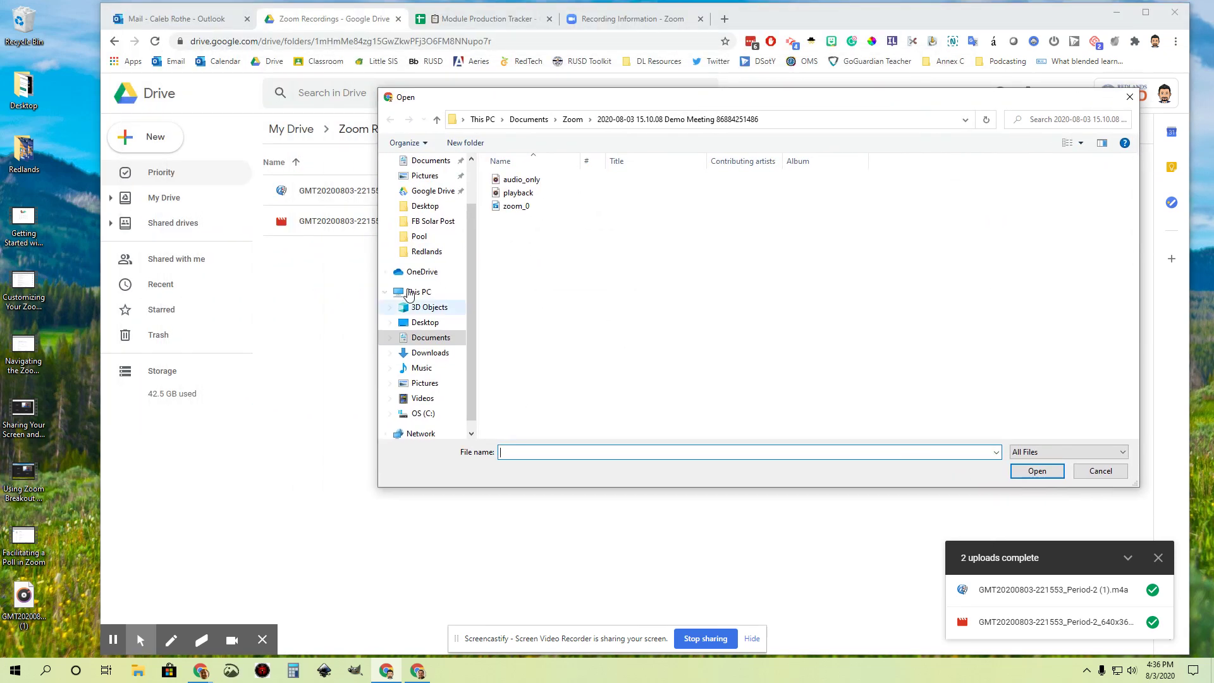
{"action": "left_click", "coordinate": [425, 337]}
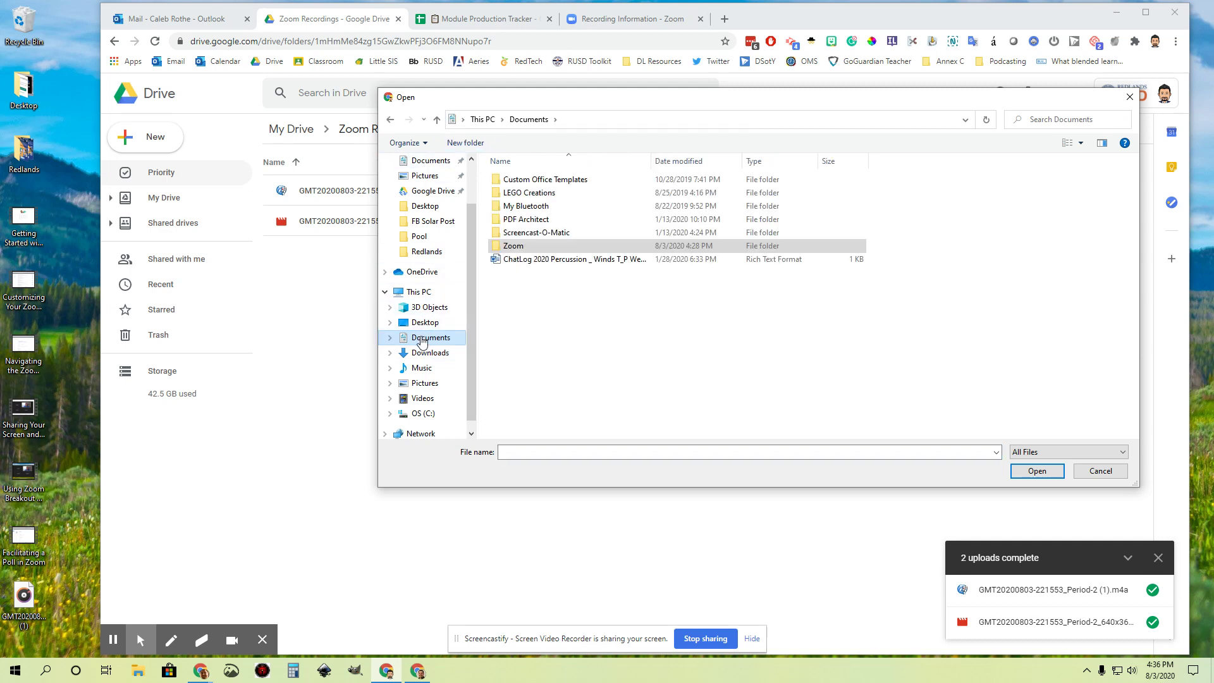
{"action": "left_click", "coordinate": [509, 246]}
{"action": "double_click", "coordinate": [511, 247]}
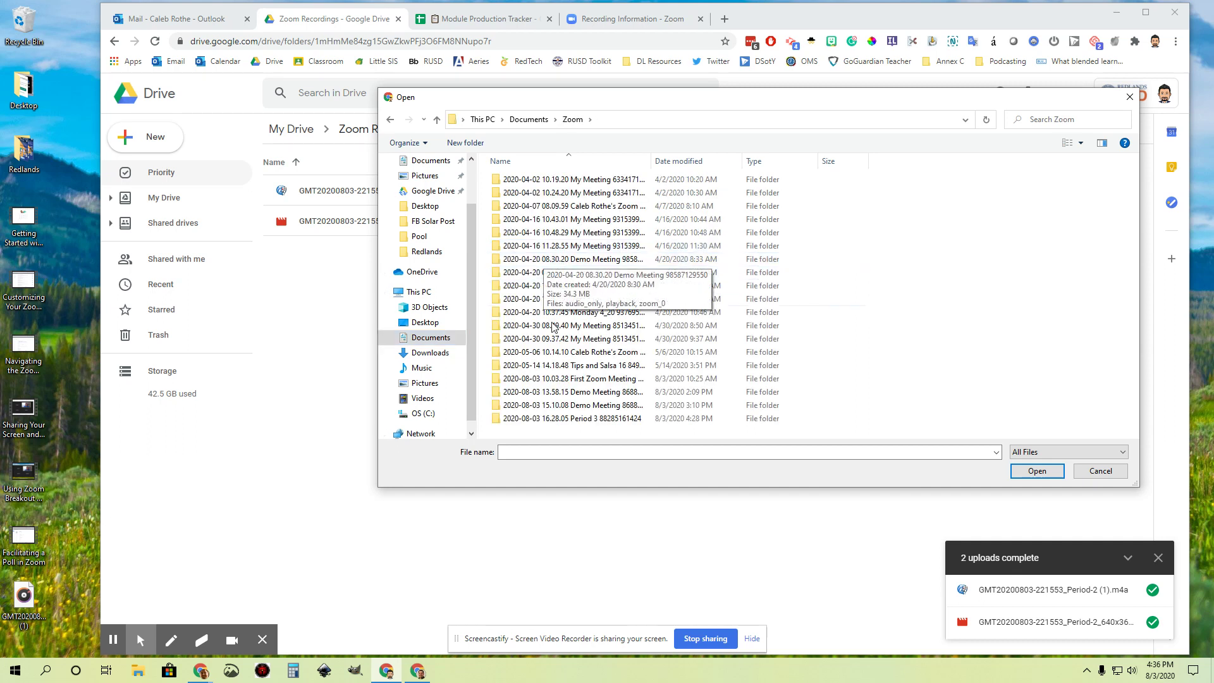
{"action": "double_click", "coordinate": [579, 418]}
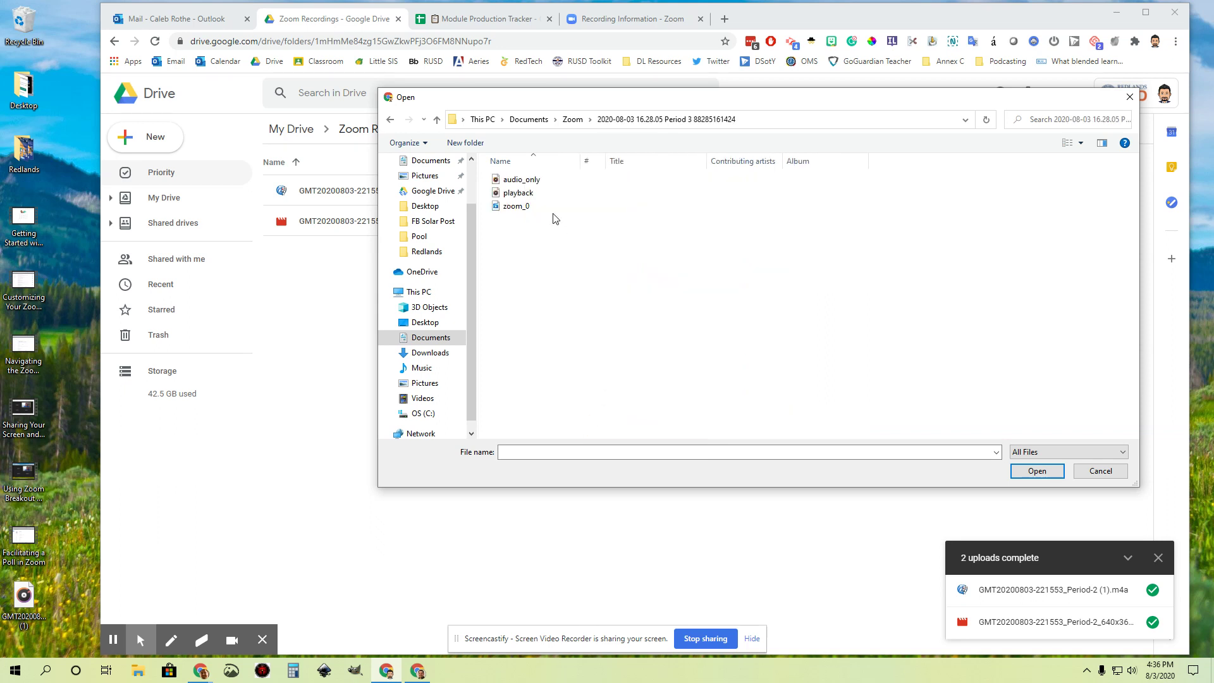
{"action": "left_click", "coordinate": [525, 183]}
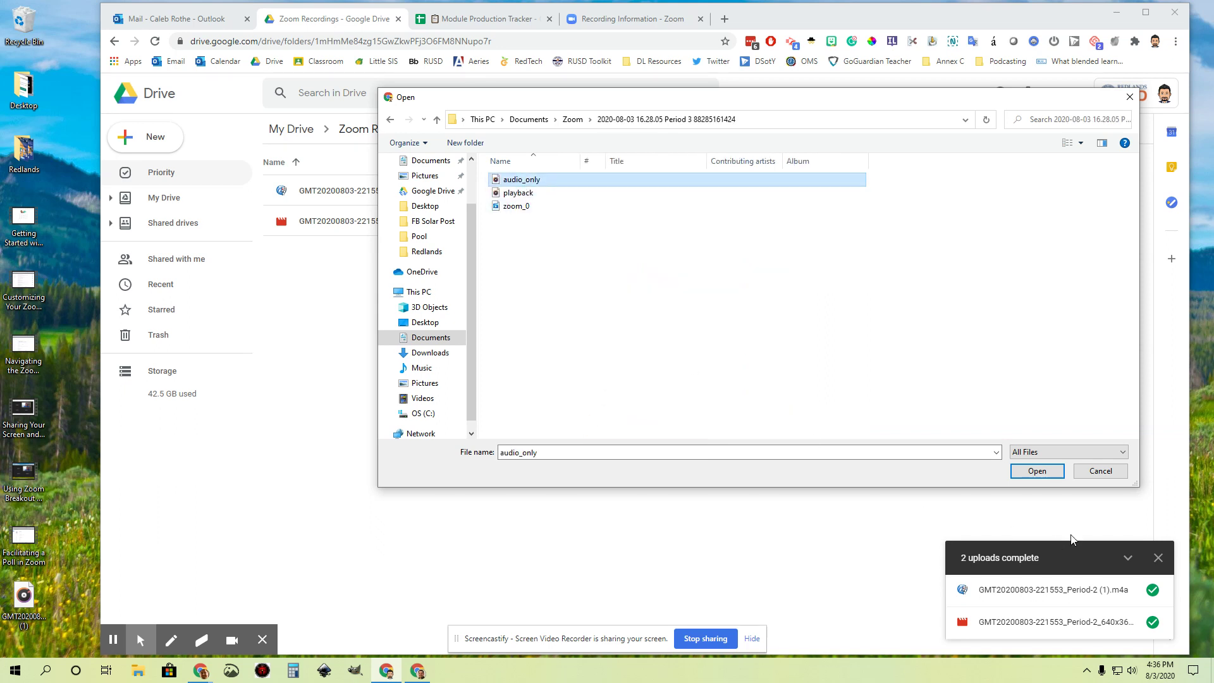
{"action": "left_click", "coordinate": [1035, 471]}
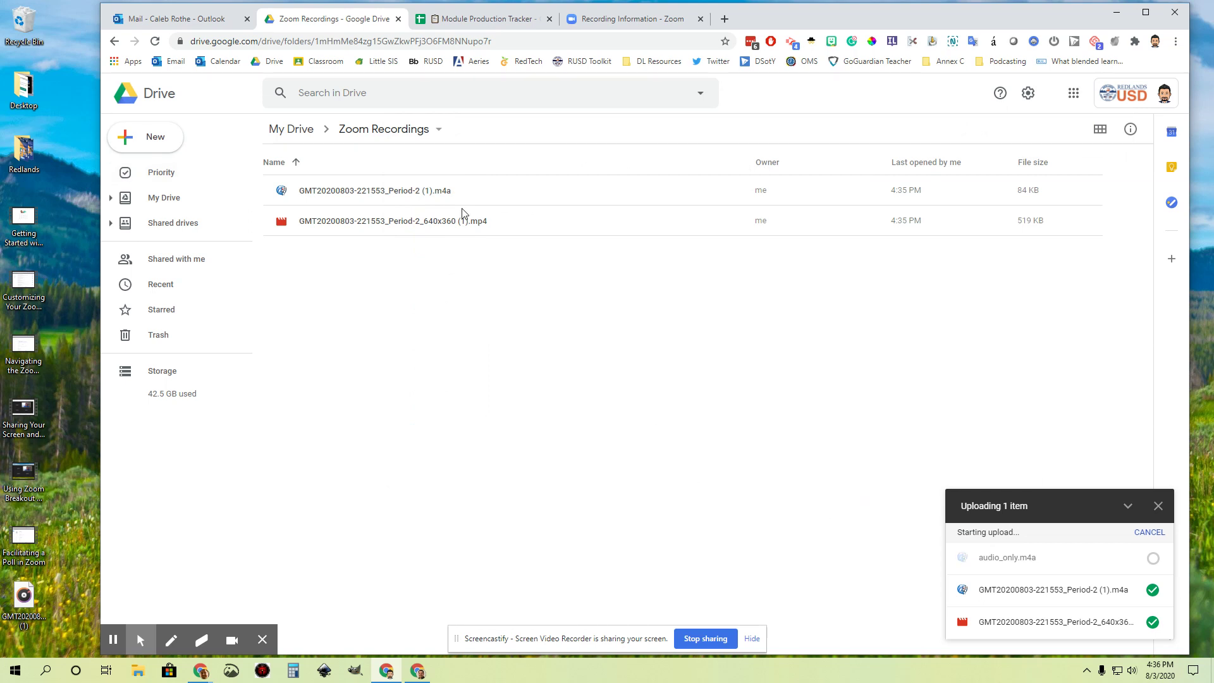
Upload the Period 3 zoom_0.mp4 video from the same folder.
{"action": "left_click", "coordinate": [146, 138]}
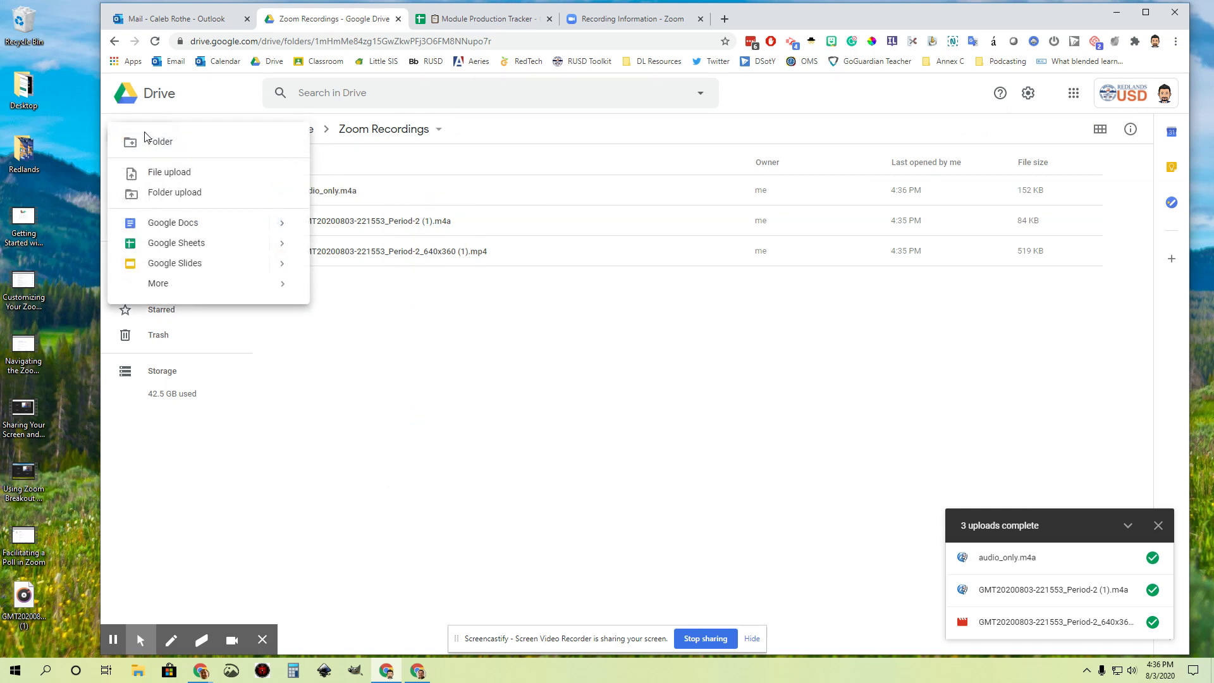
{"action": "left_click", "coordinate": [153, 177]}
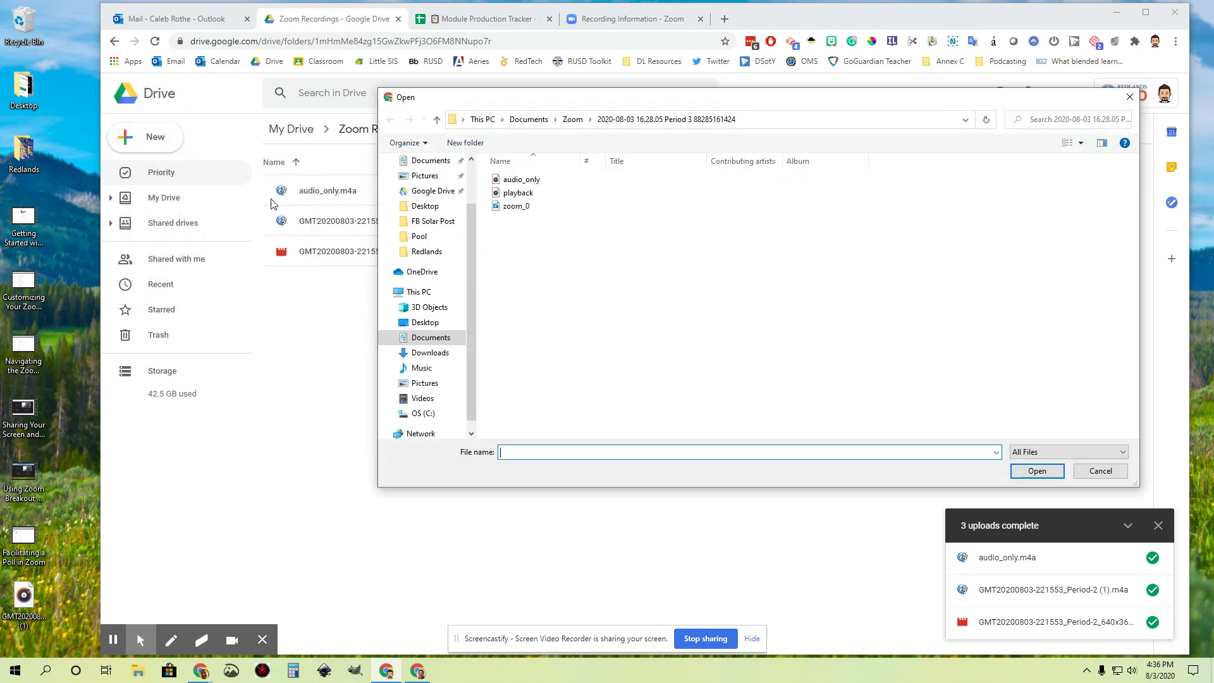
{"action": "left_click", "coordinate": [512, 207]}
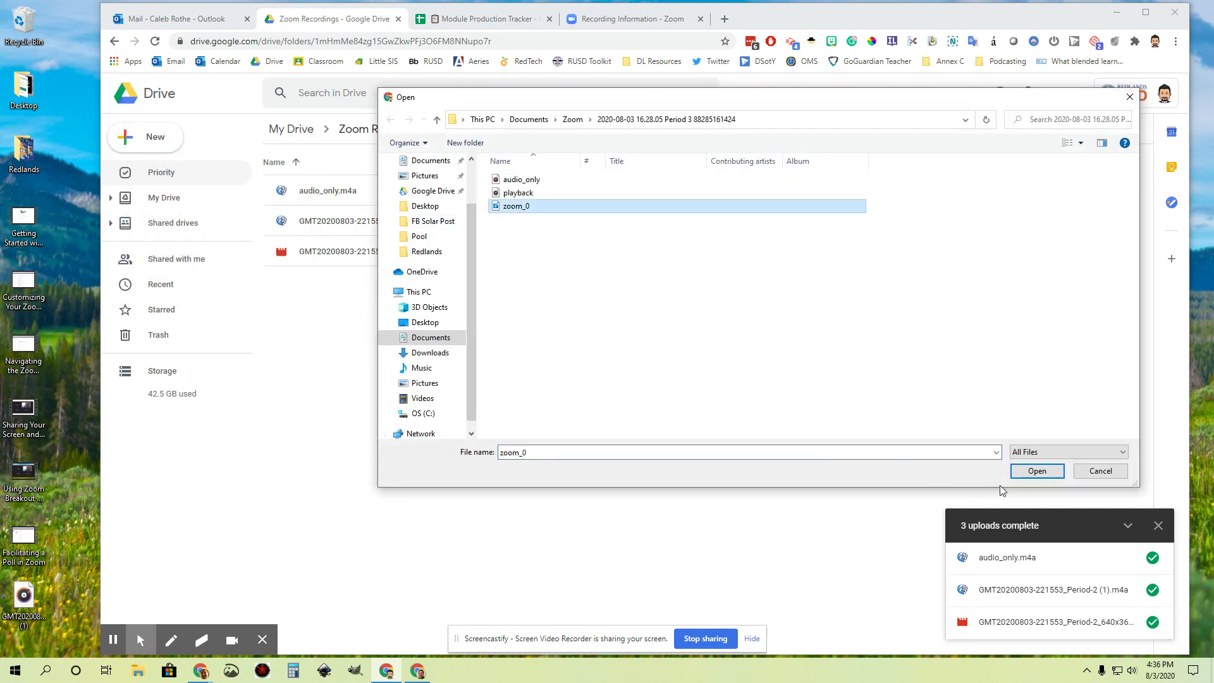
{"action": "left_click", "coordinate": [1037, 471]}
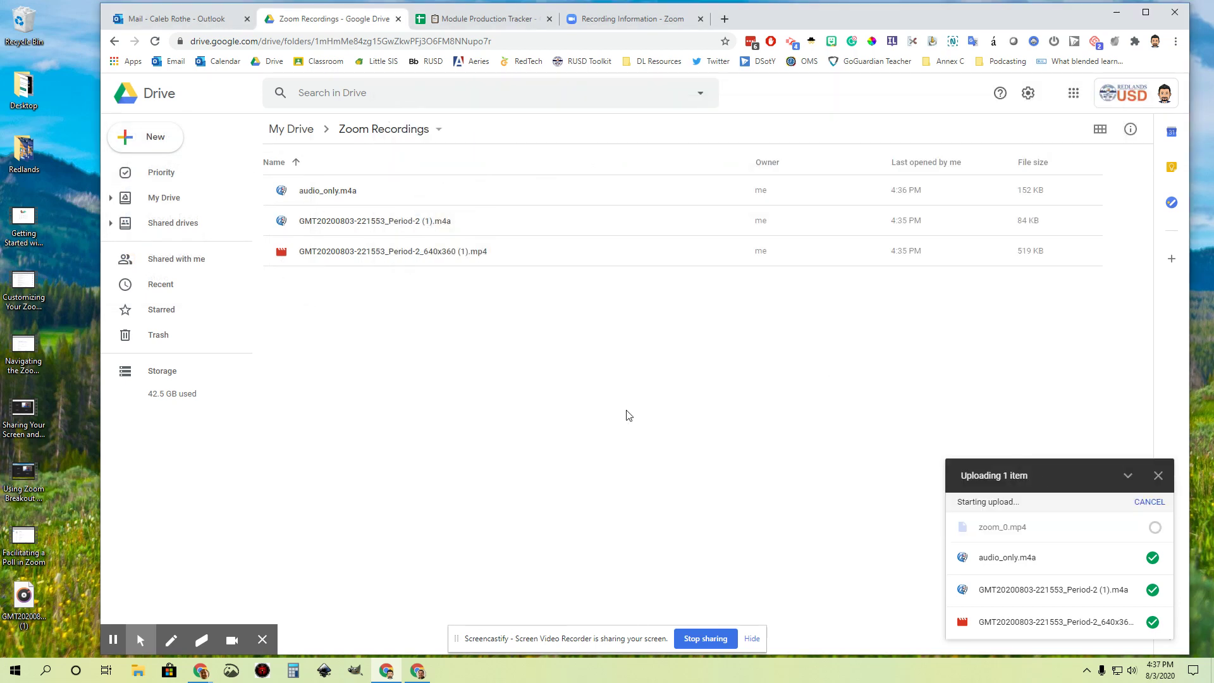